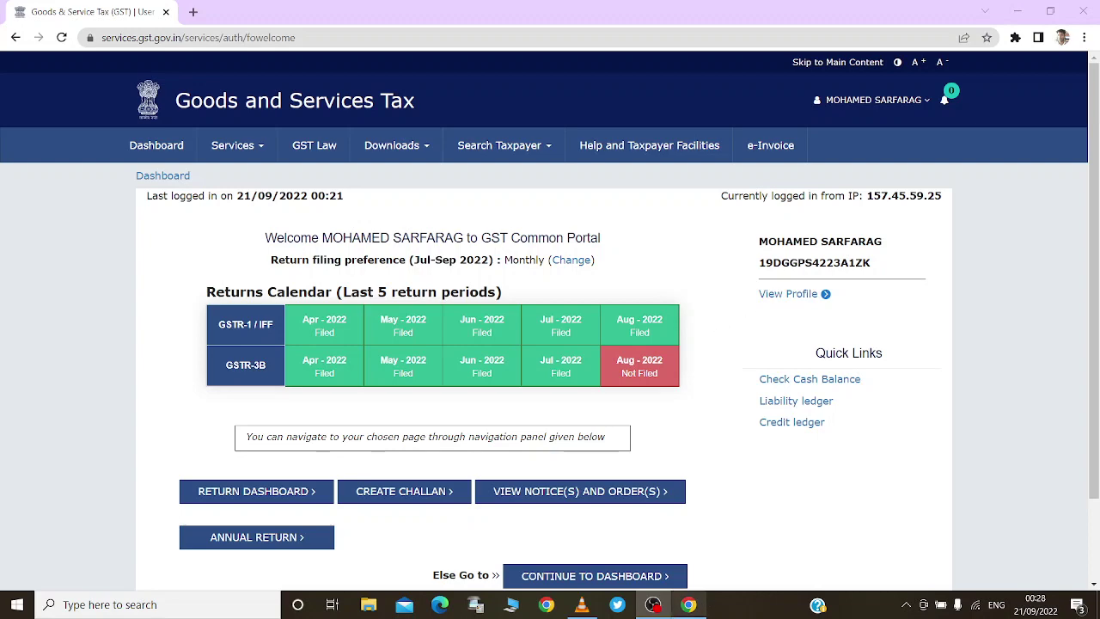
Step: Open the return filing dashboard and search for the August returns of Quarter 2 (Jul - Sep), financial year 2022-23
click(689, 606)
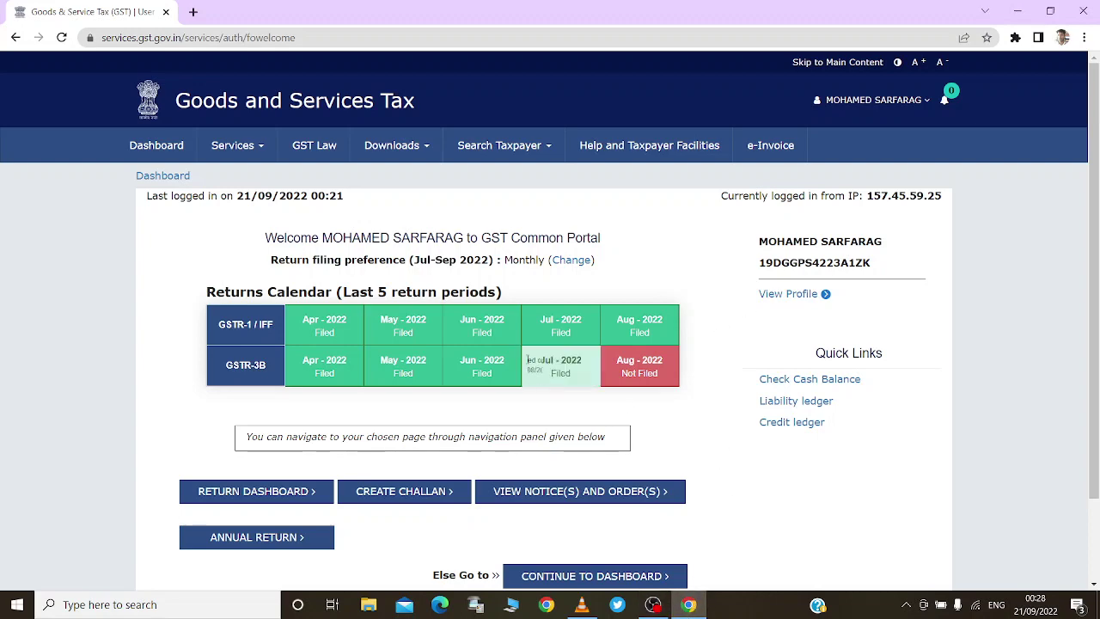
scroll(411, 365, down, 2)
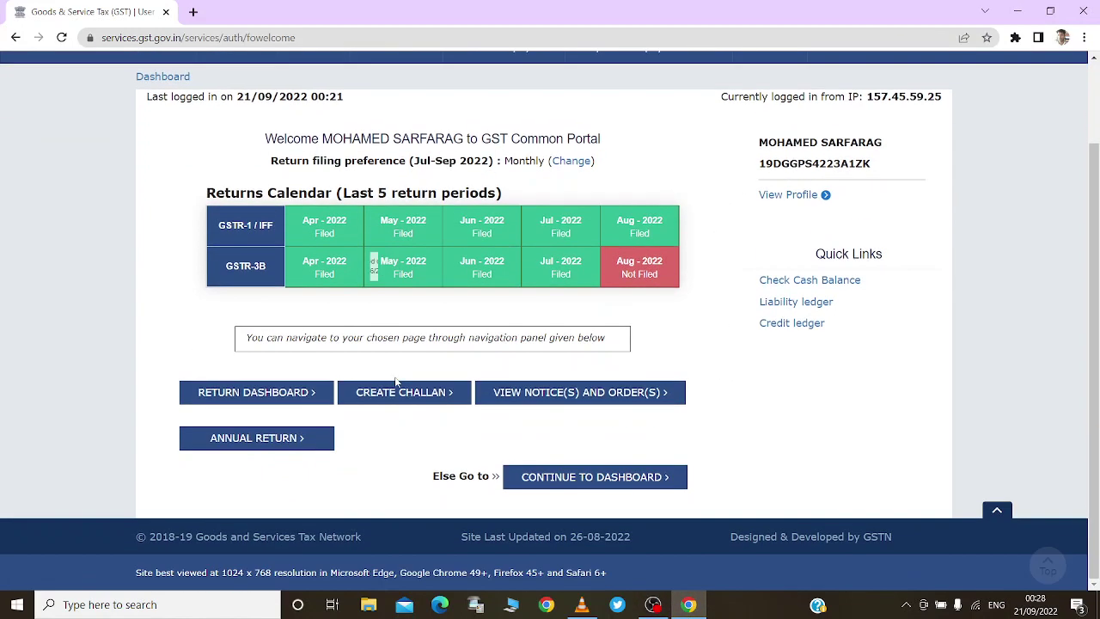
click(243, 399)
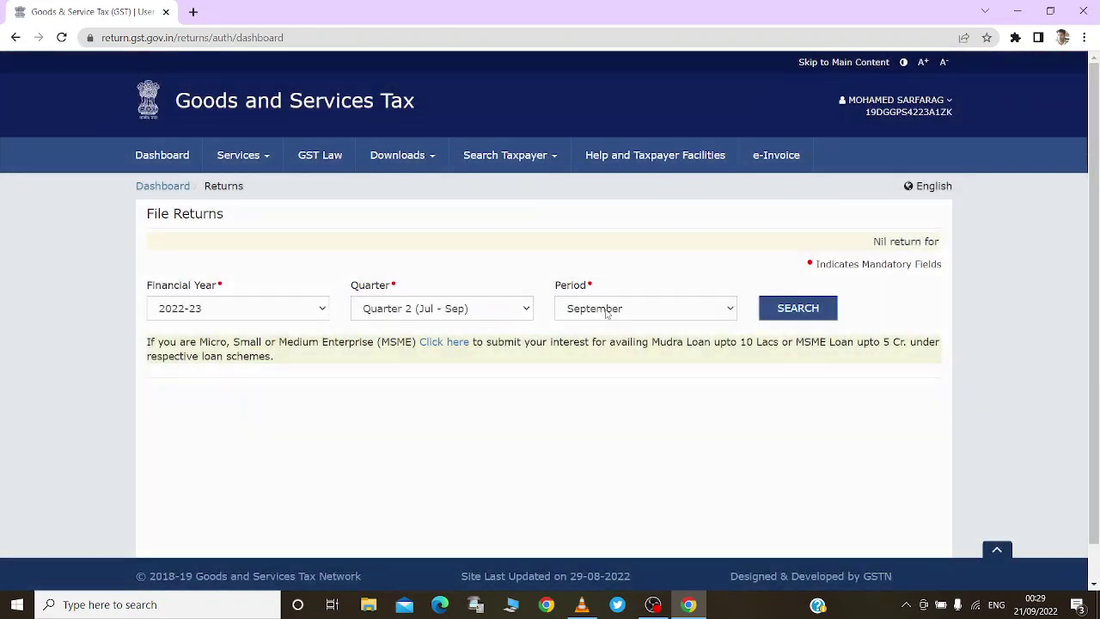
click(608, 309)
click(589, 342)
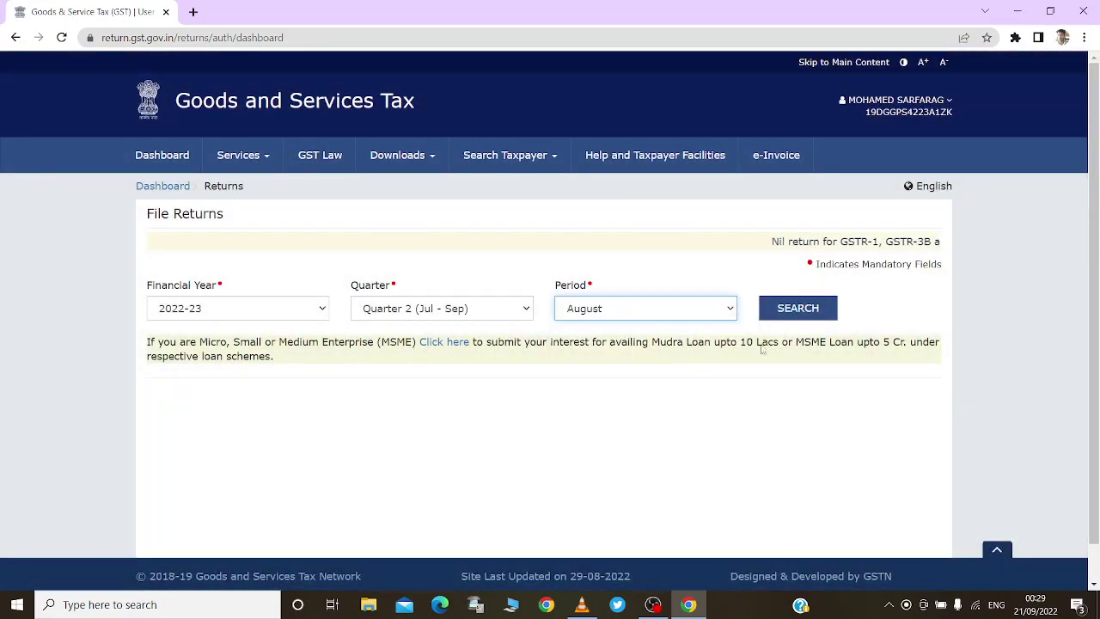
click(793, 310)
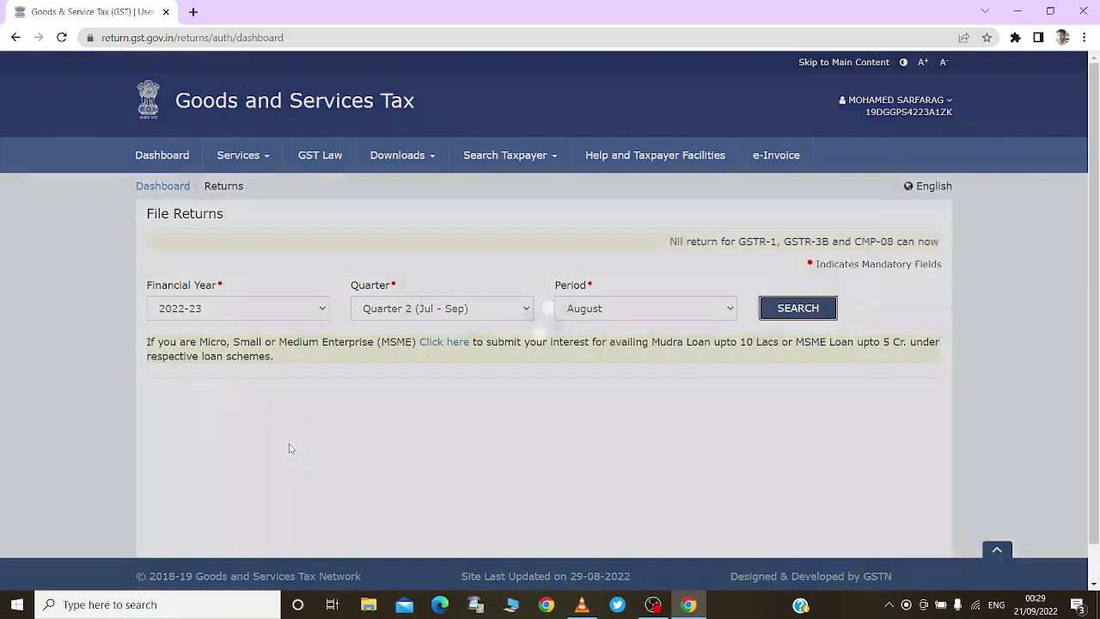
Step: Start preparing the GSTR-3B monthly return online with NO for Nil return, and dismiss the system generated summary
scroll(369, 409, down, 4)
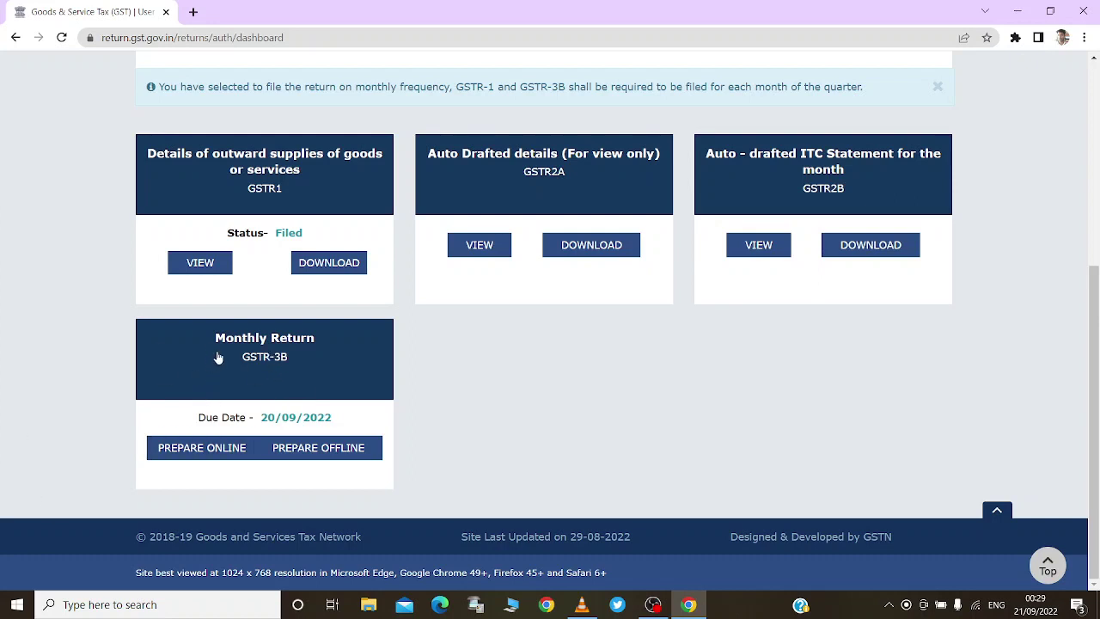
click(192, 447)
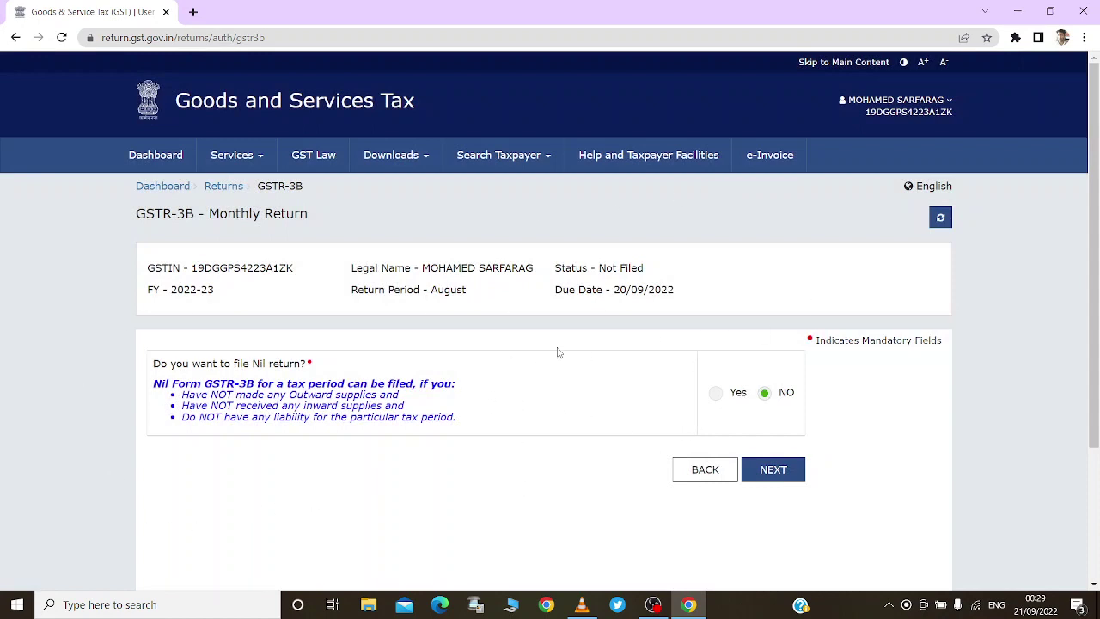
click(715, 393)
click(764, 395)
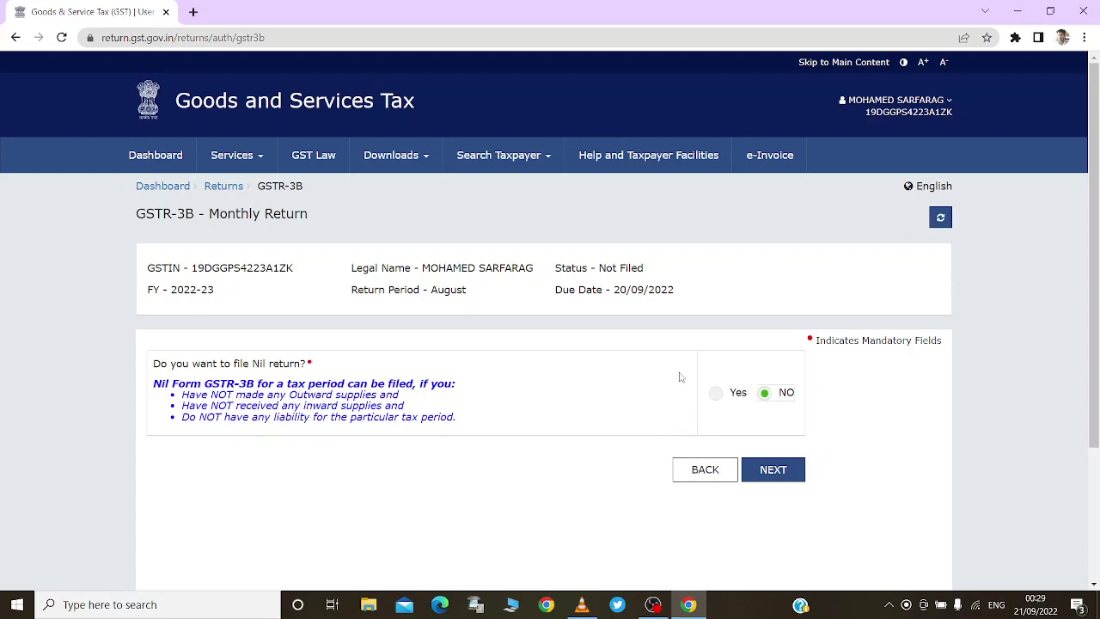
click(785, 475)
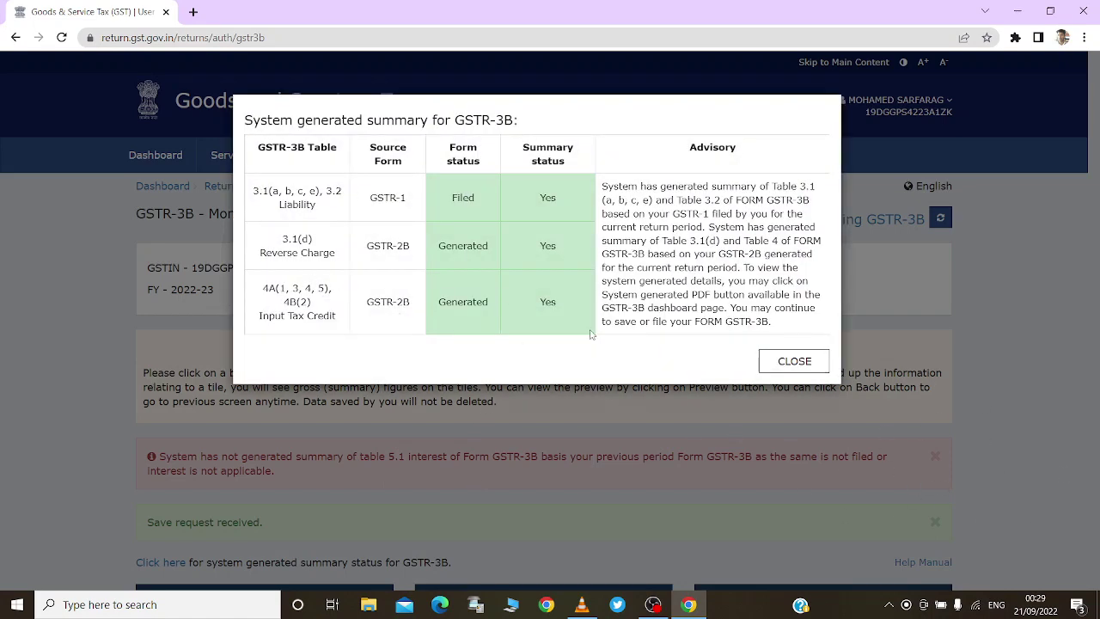
click(778, 362)
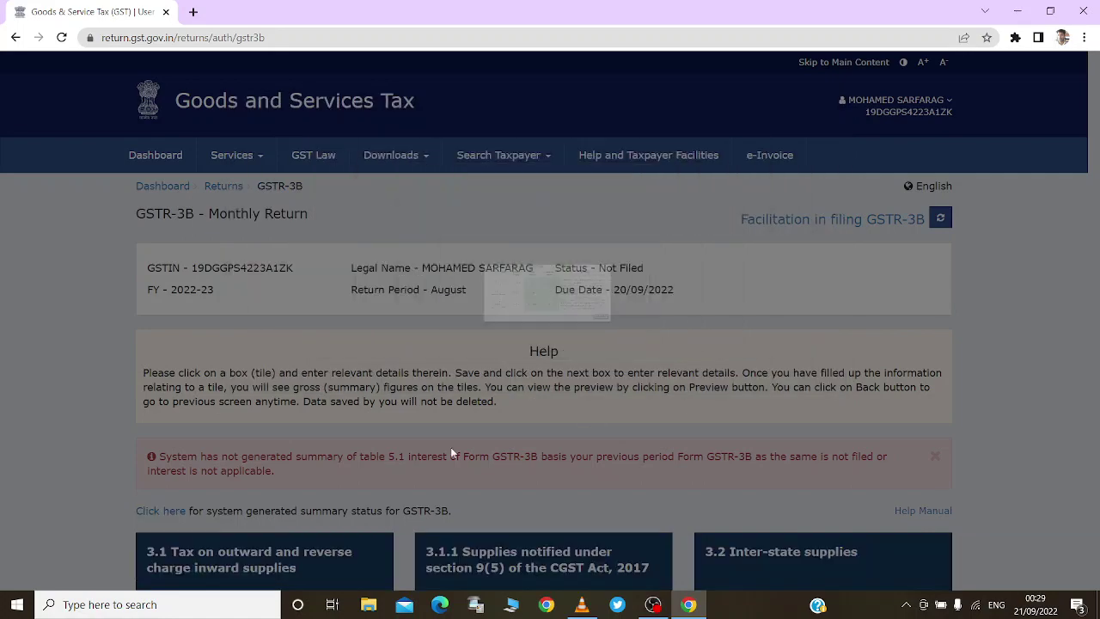
Step: Open section 3.1 Tax on outward and reverse charge inward supplies, accepting the IGST refund guidelines
scroll(240, 455, down, 2)
scroll(241, 455, down, 4)
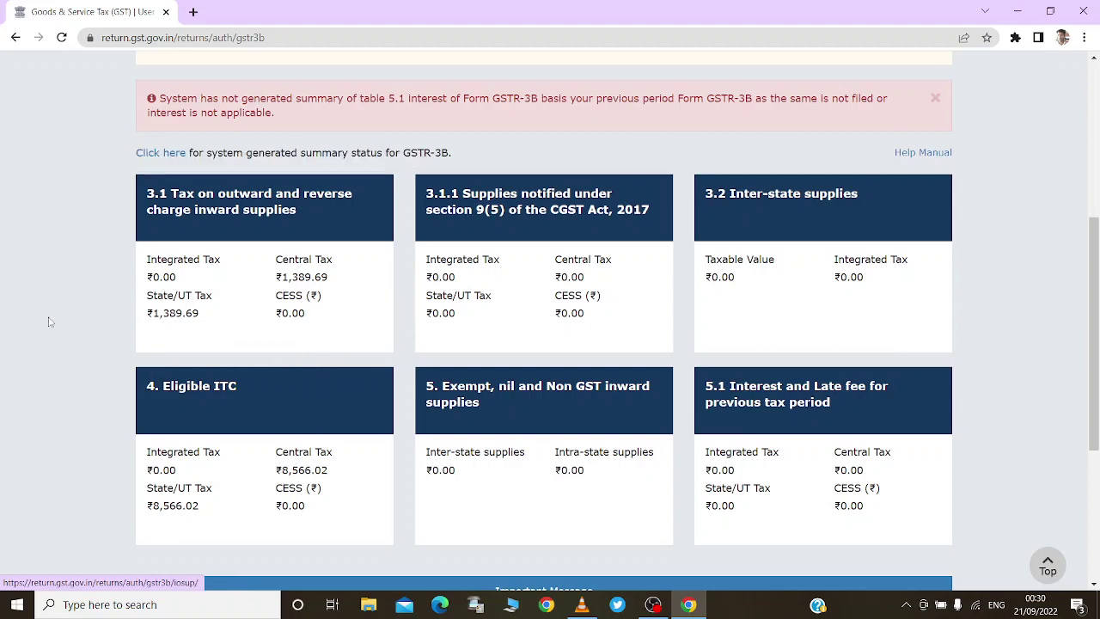
click(205, 222)
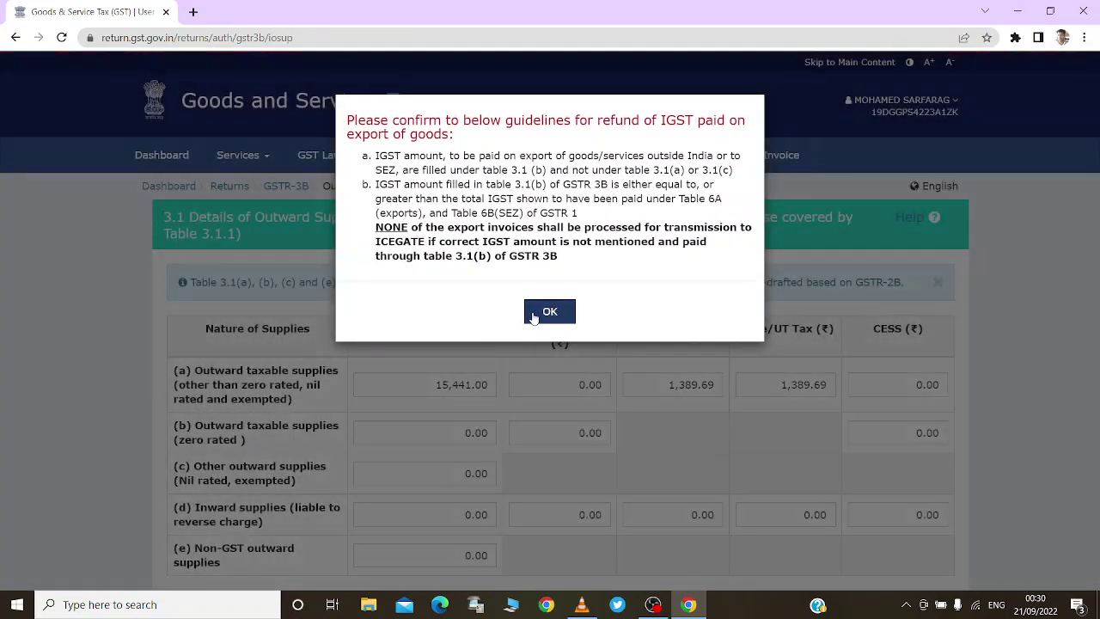
click(533, 318)
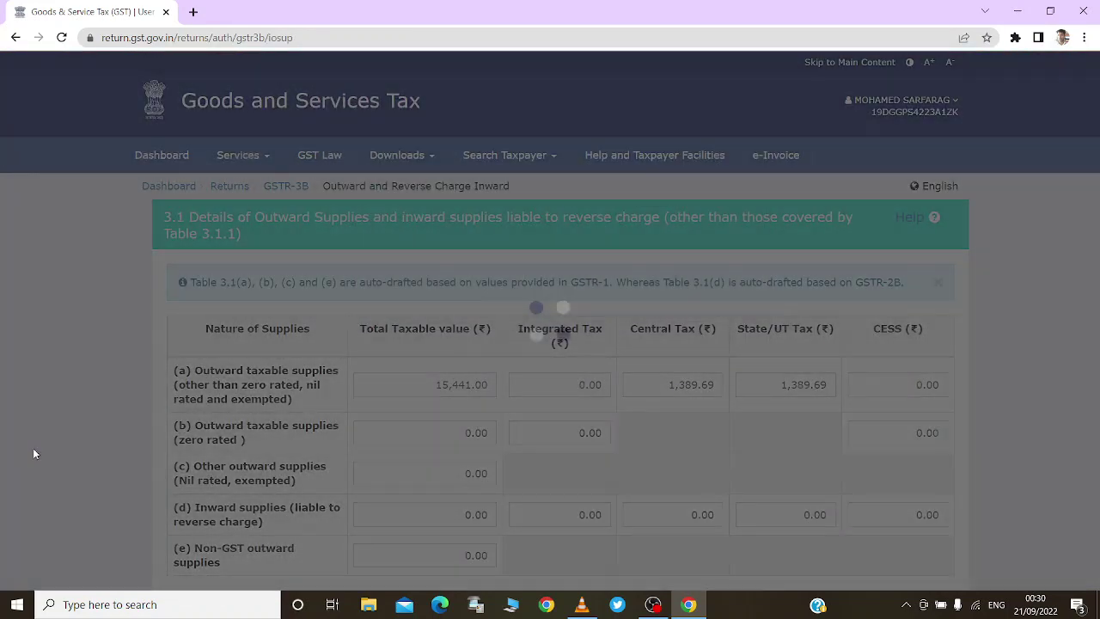
scroll(215, 367, down, 2)
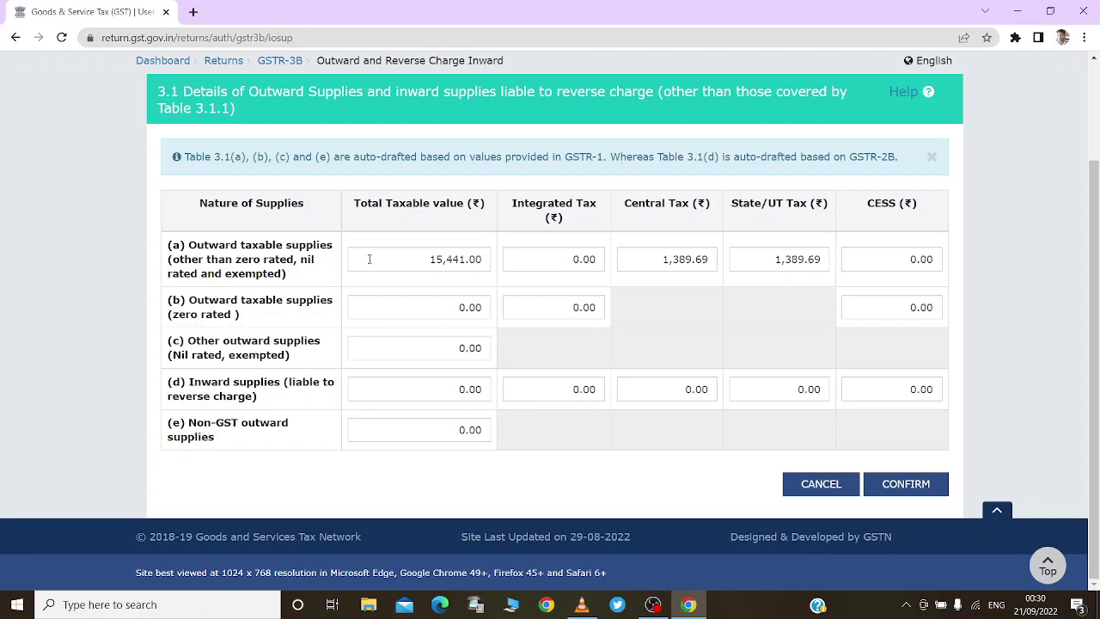
Step: Check the auto-drafted taxable value, integrated, central and state tax amounts for the outward taxable supplies in row (a)
click(362, 314)
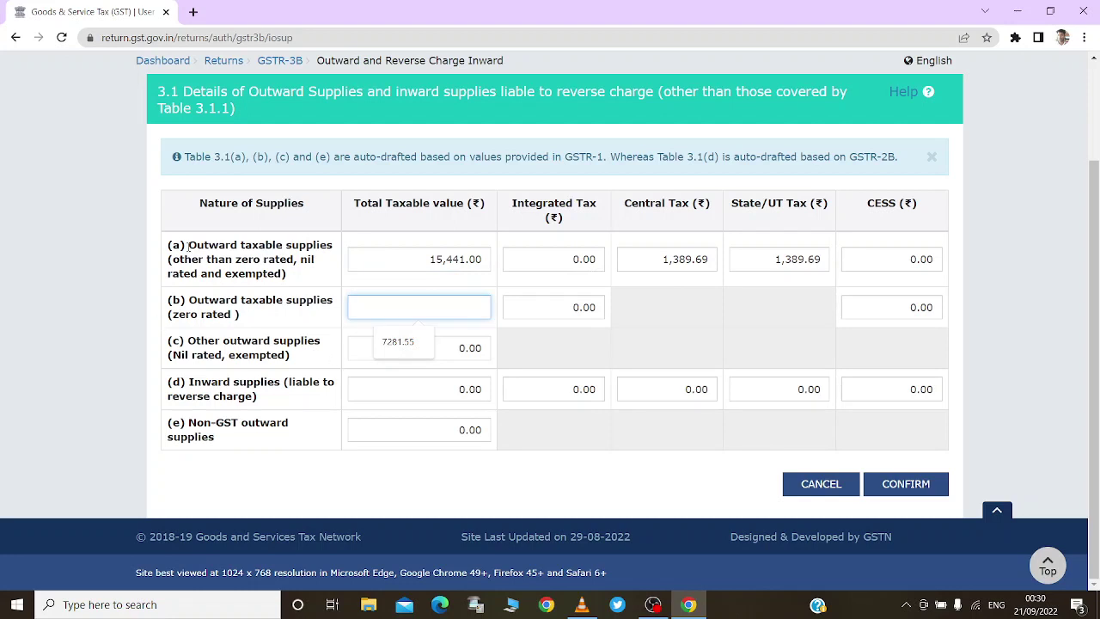
drag(190, 245, 334, 247)
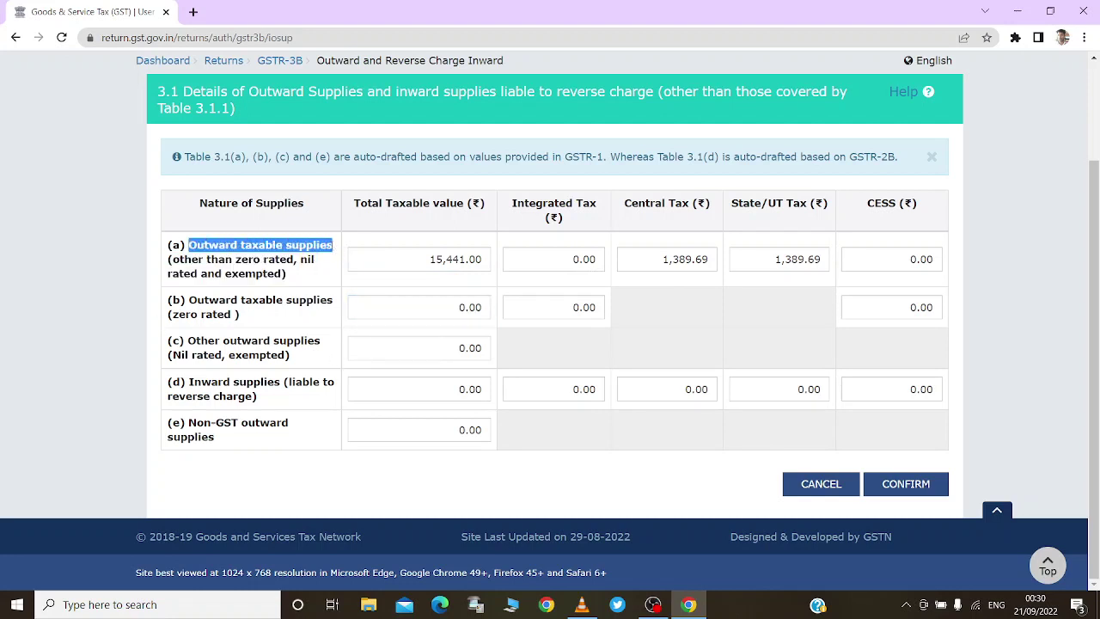
click(351, 299)
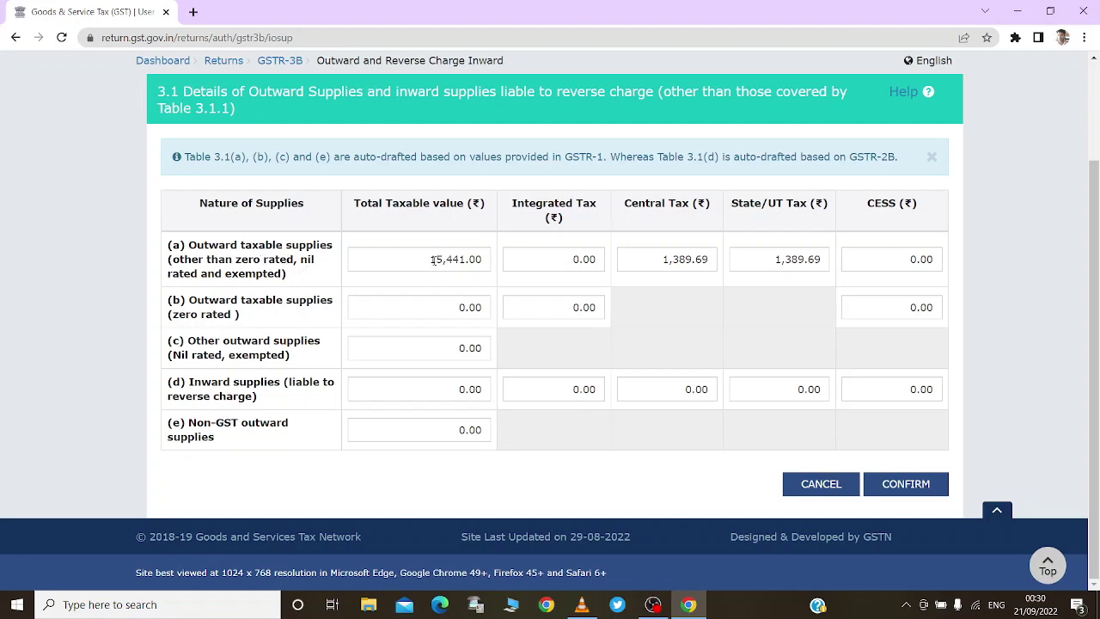
drag(430, 259, 471, 262)
click(576, 260)
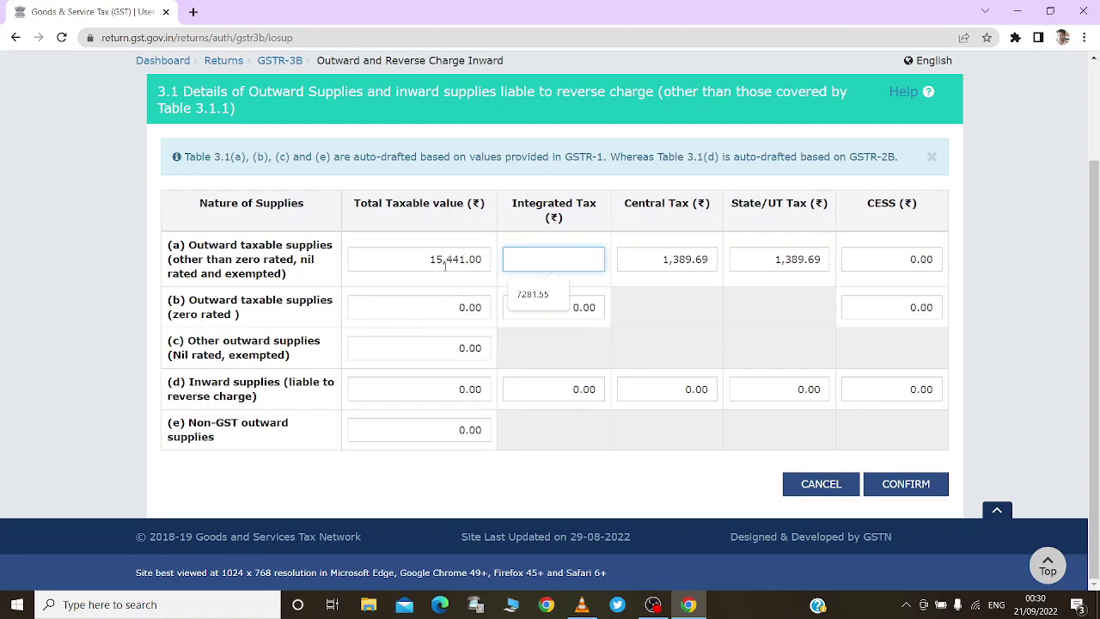
click(664, 258)
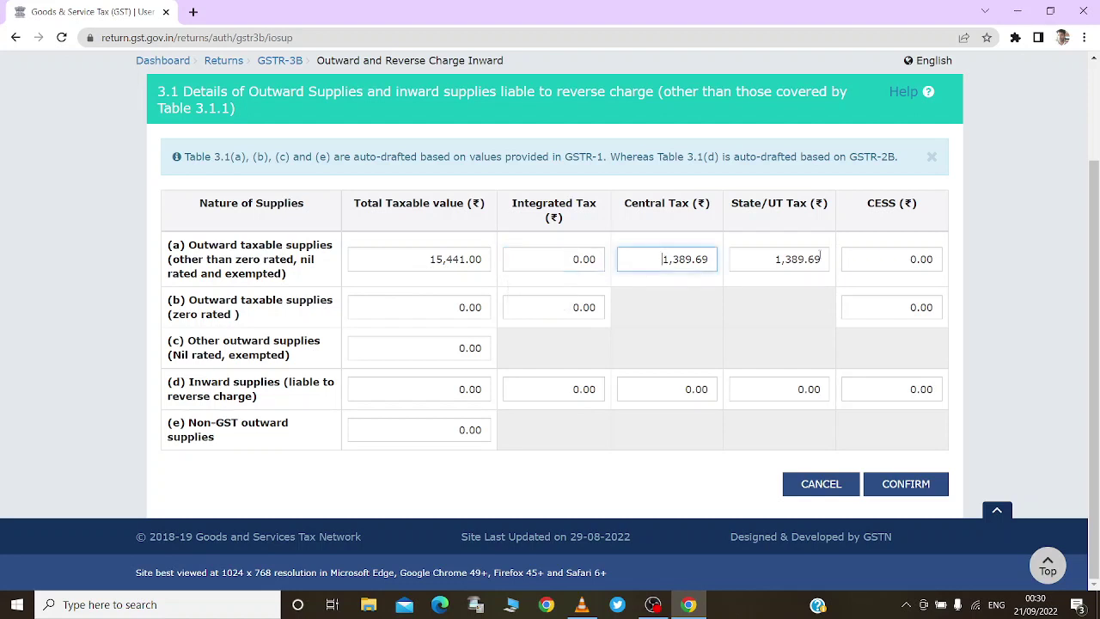
click(800, 258)
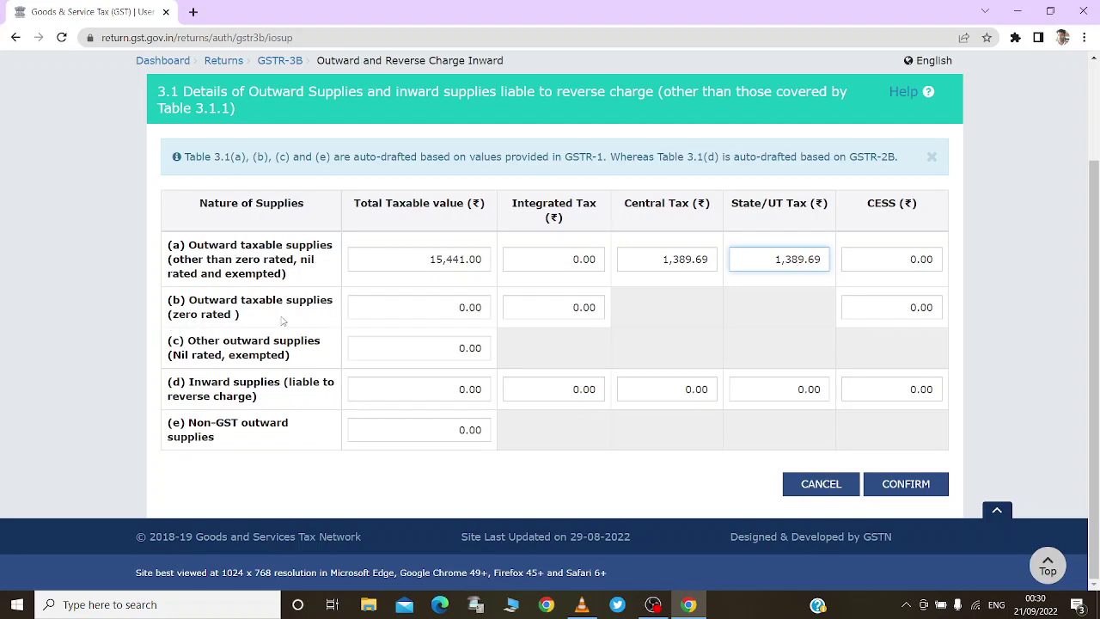
Step: Check the zero-rated, nil-rated, reverse charge and non-GST supply rows of section 3.1, and leave the section without changes
click(222, 315)
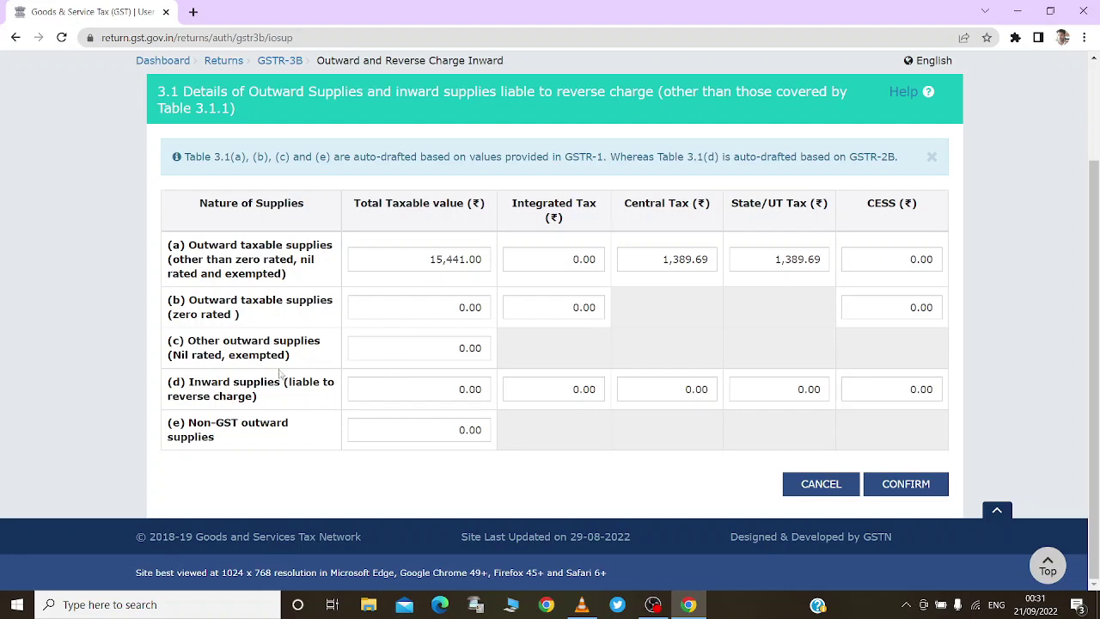
click(435, 347)
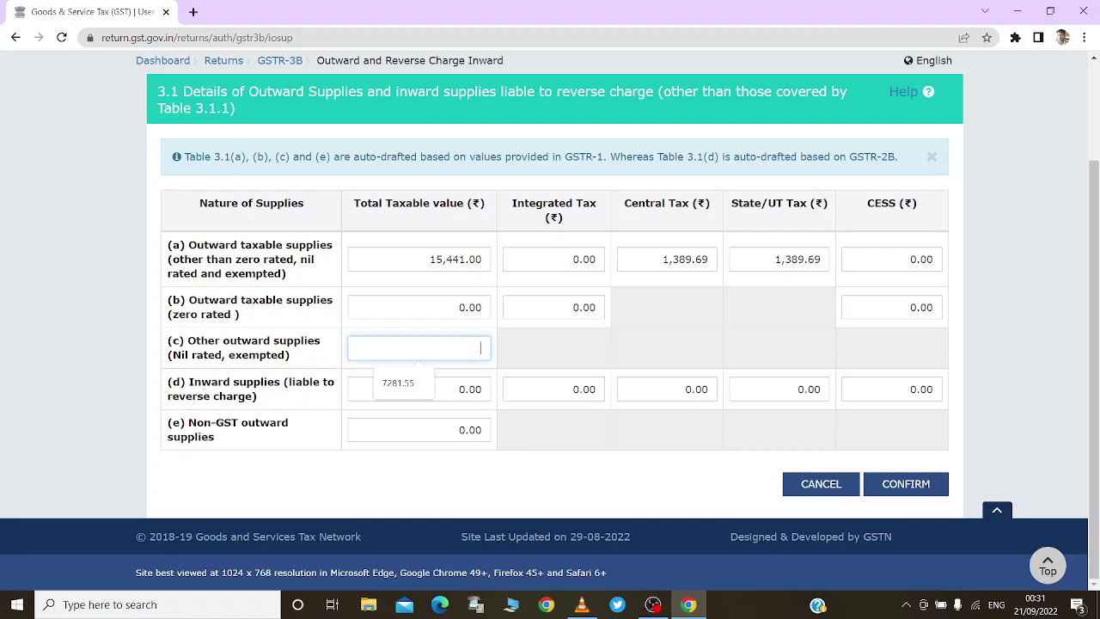
click(473, 388)
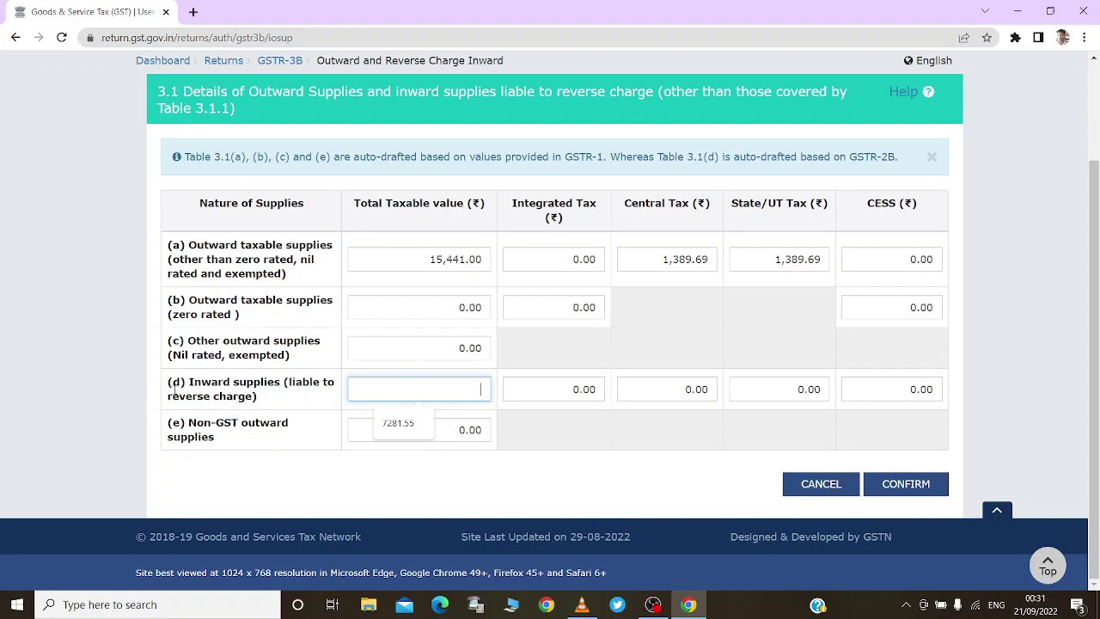
click(558, 389)
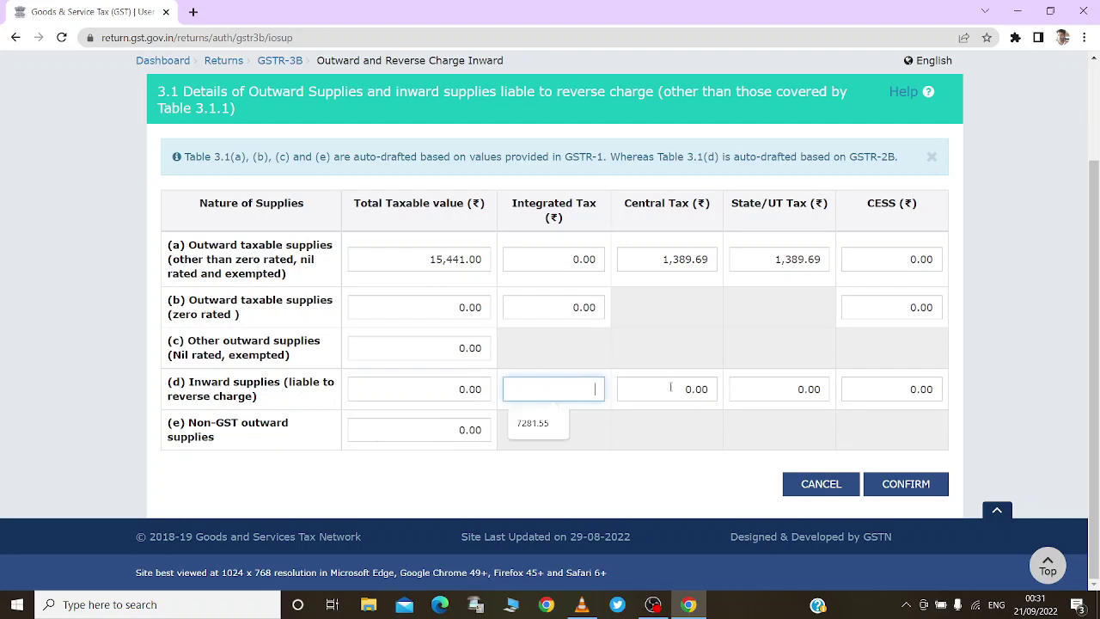
click(668, 388)
click(812, 388)
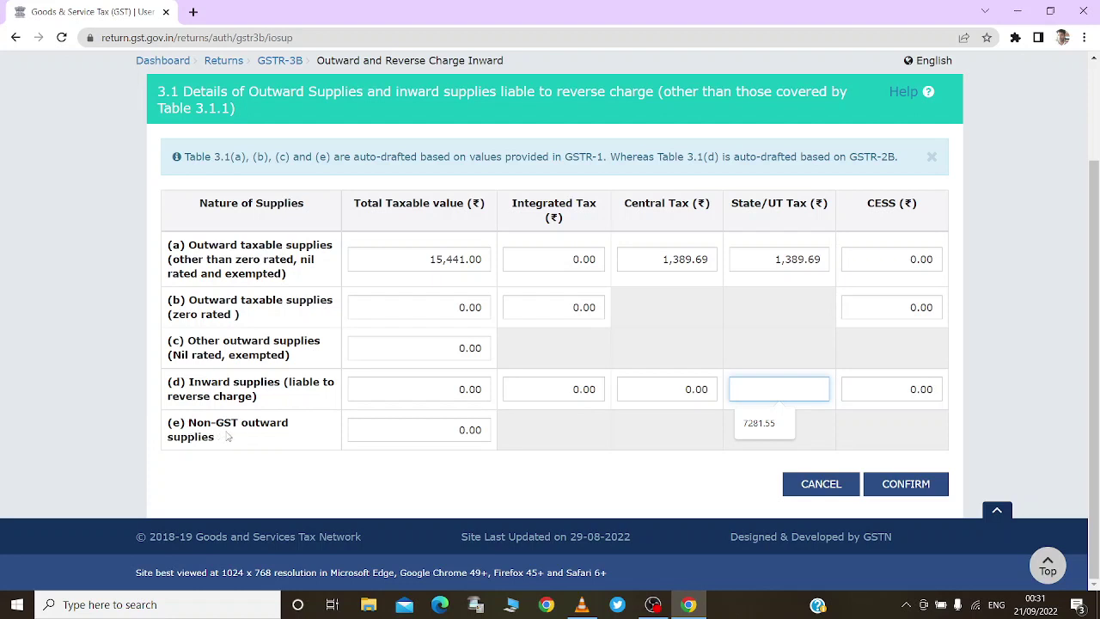
click(481, 430)
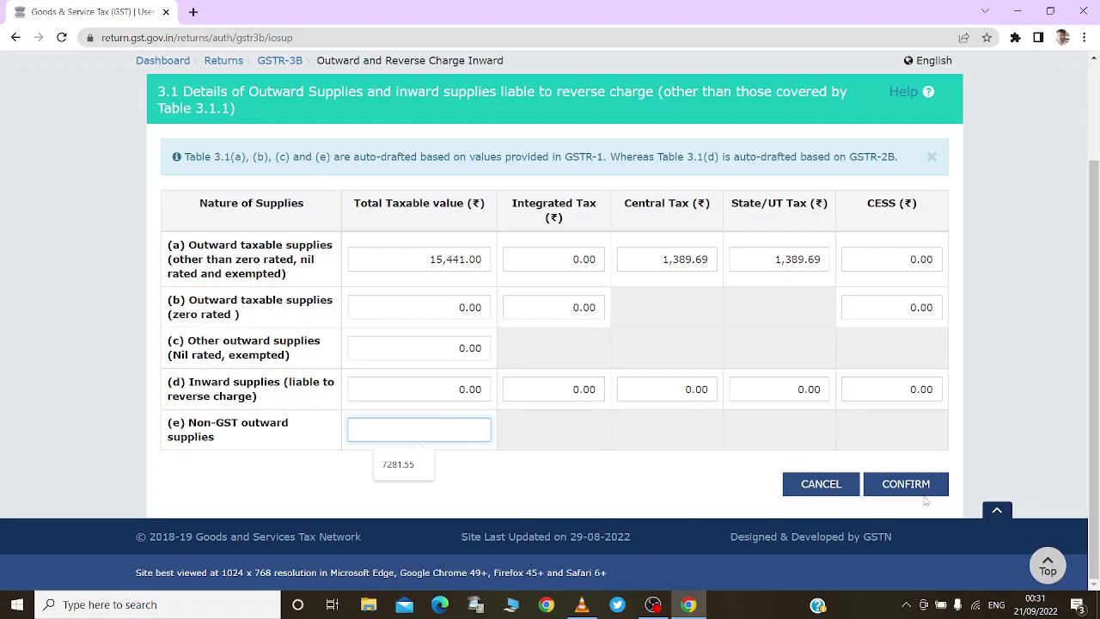
click(827, 475)
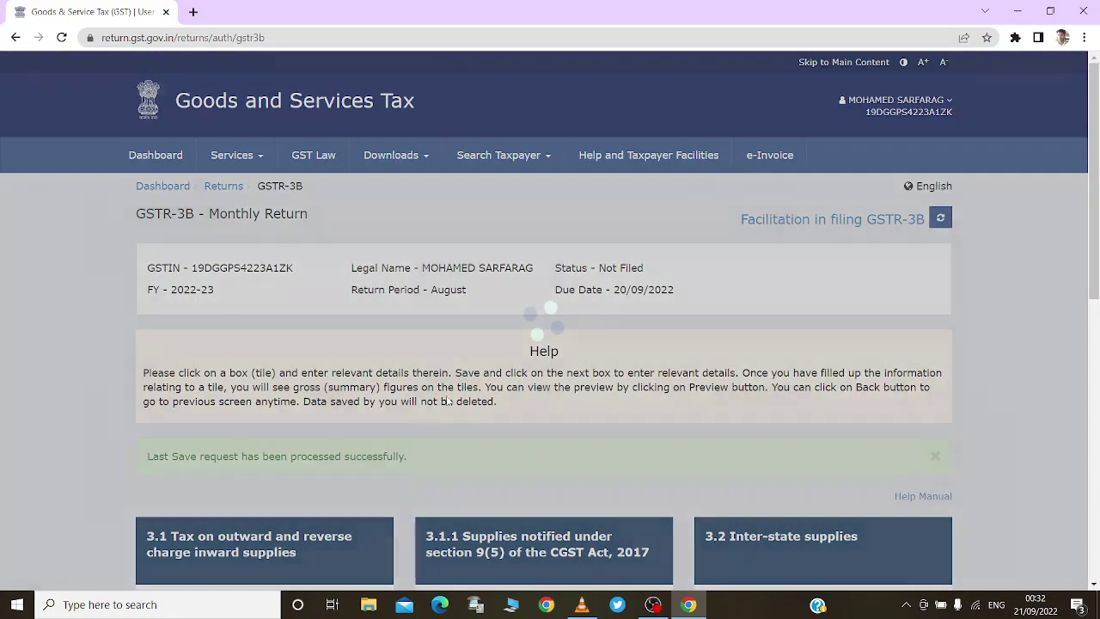
Step: Examine both e-commerce operator supply rows in section 3.1.1 Supplies notified under section 9(5), and leave without changes
scroll(421, 386, down, 3)
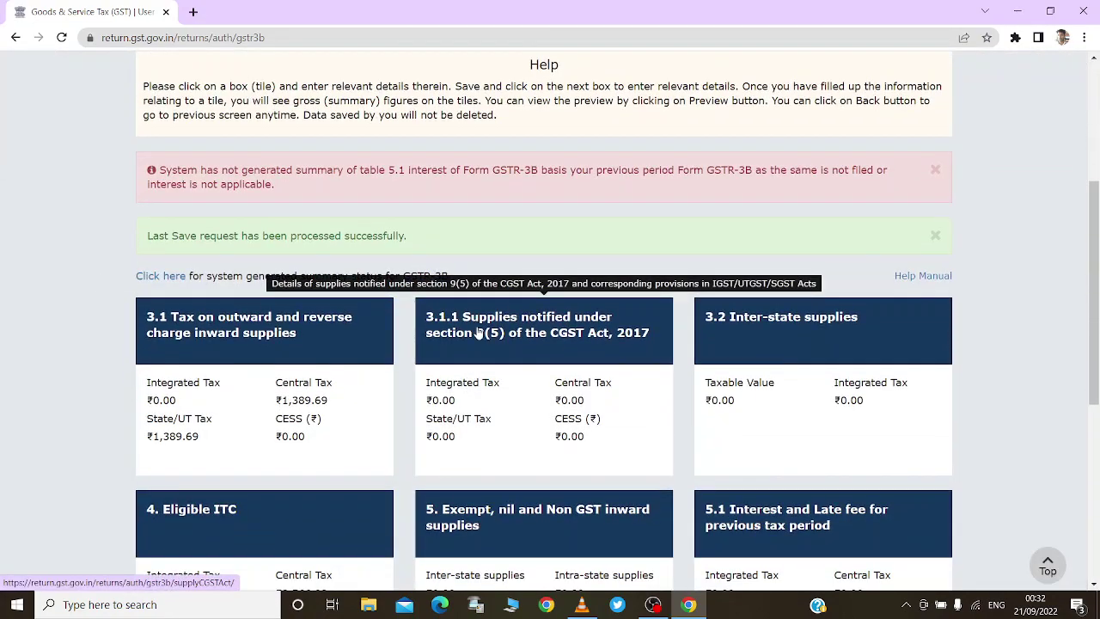
click(561, 346)
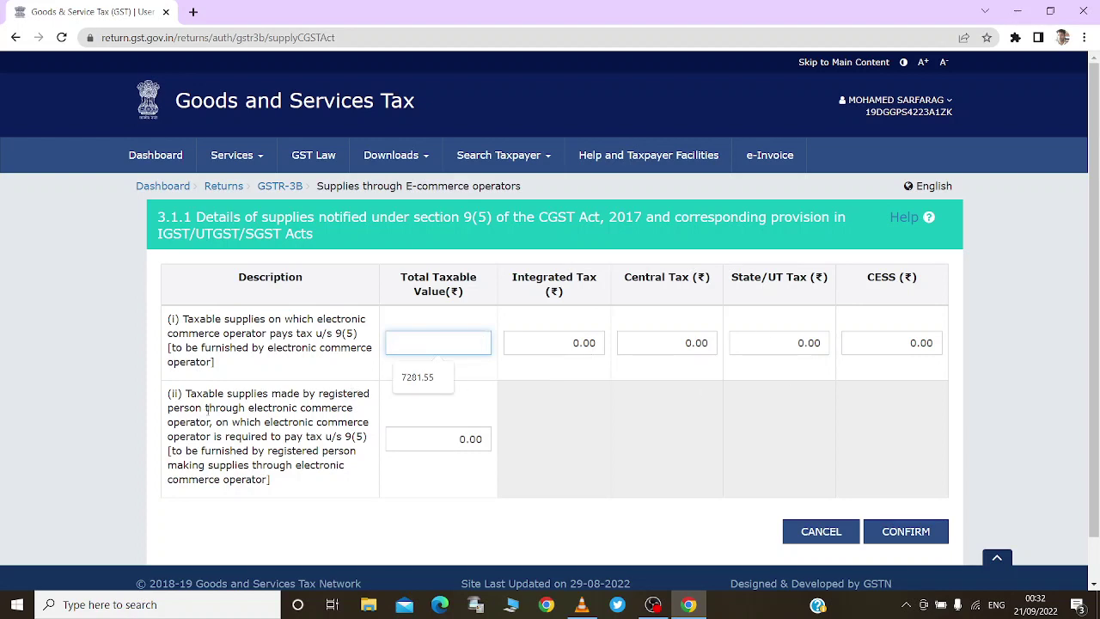
click(434, 441)
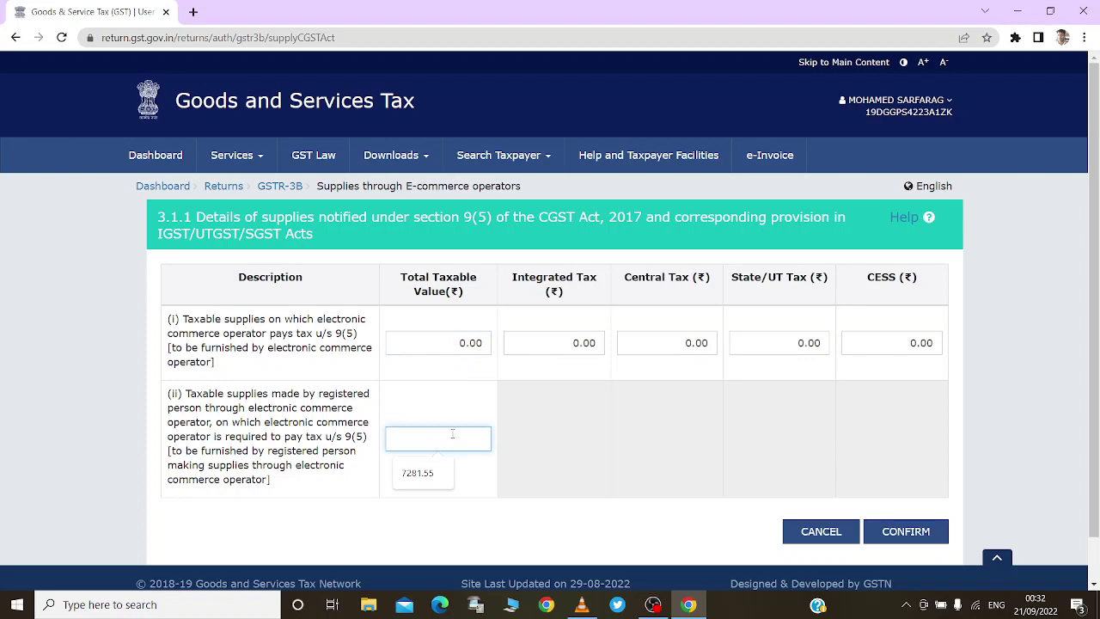
click(428, 336)
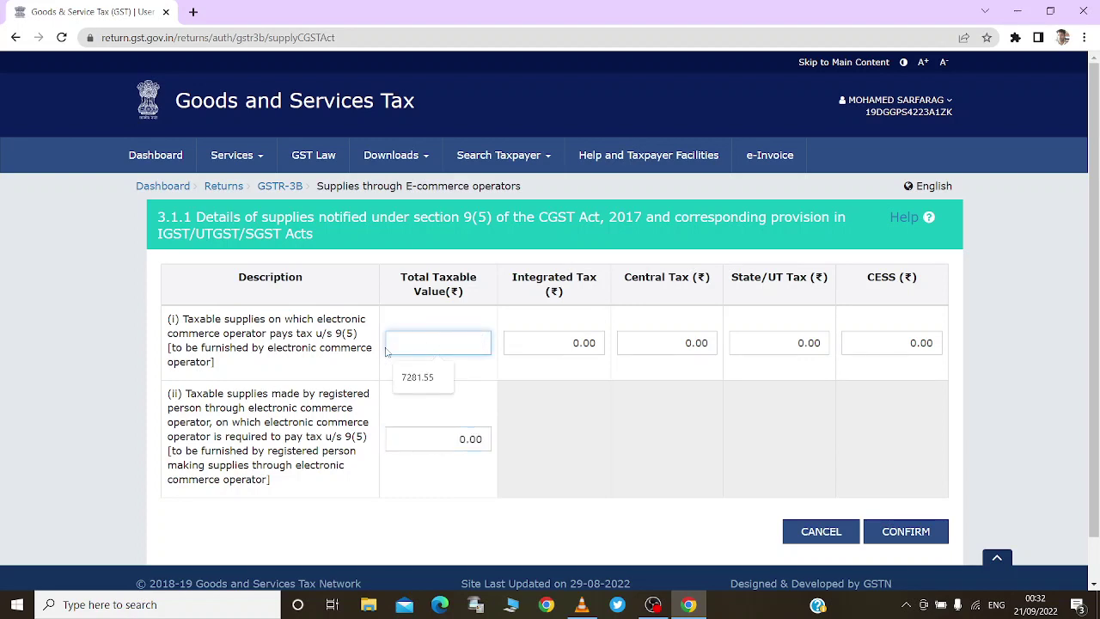
click(436, 440)
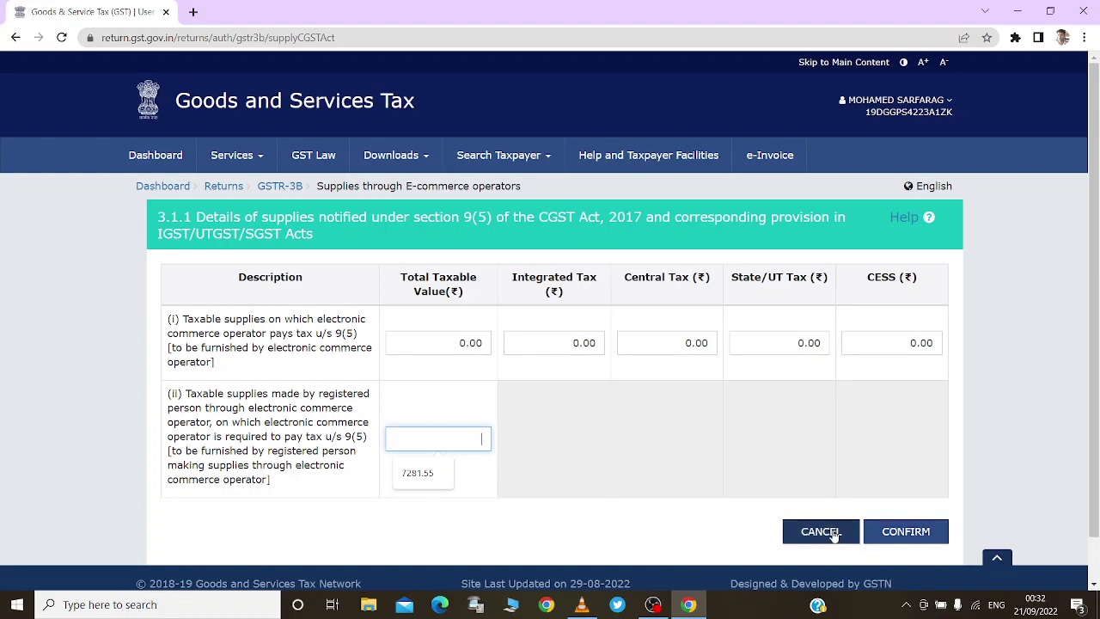
click(805, 533)
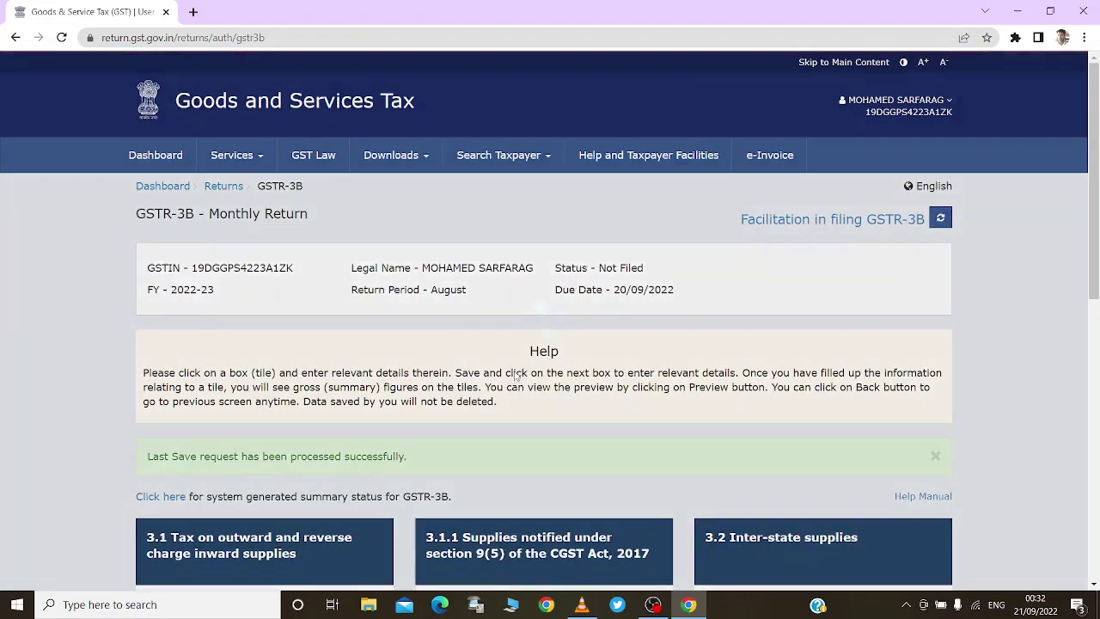
Step: Open section 3.2 Inter-state supplies and choose 04 - Chandigarh as the place of supply for supplies made to unregistered persons
scroll(515, 375, down, 1)
click(515, 376)
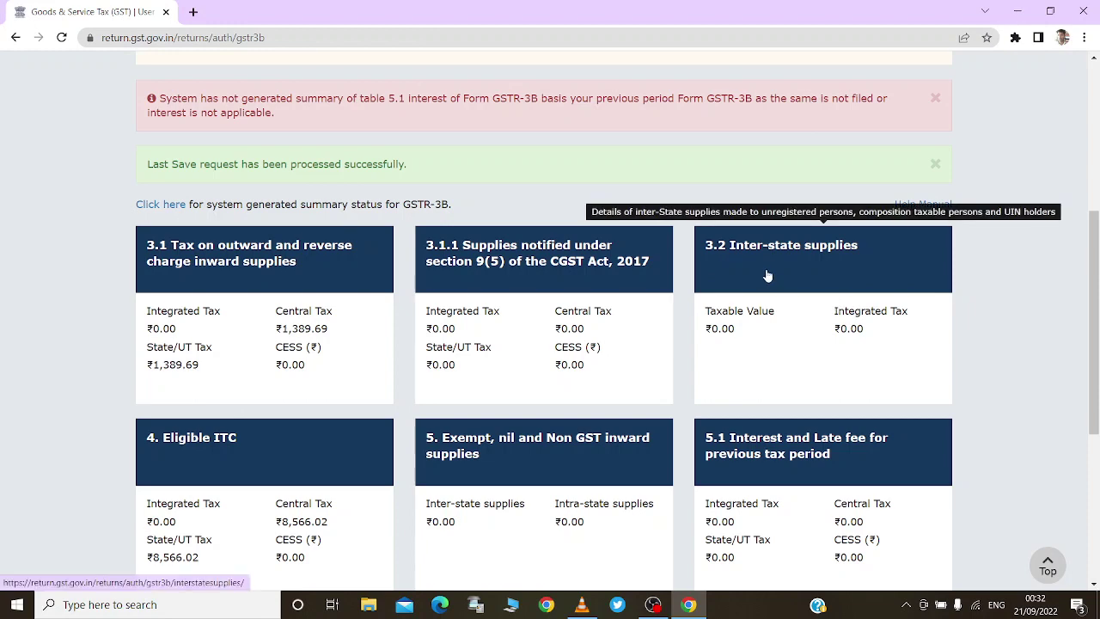
click(767, 274)
scroll(474, 411, down, 2)
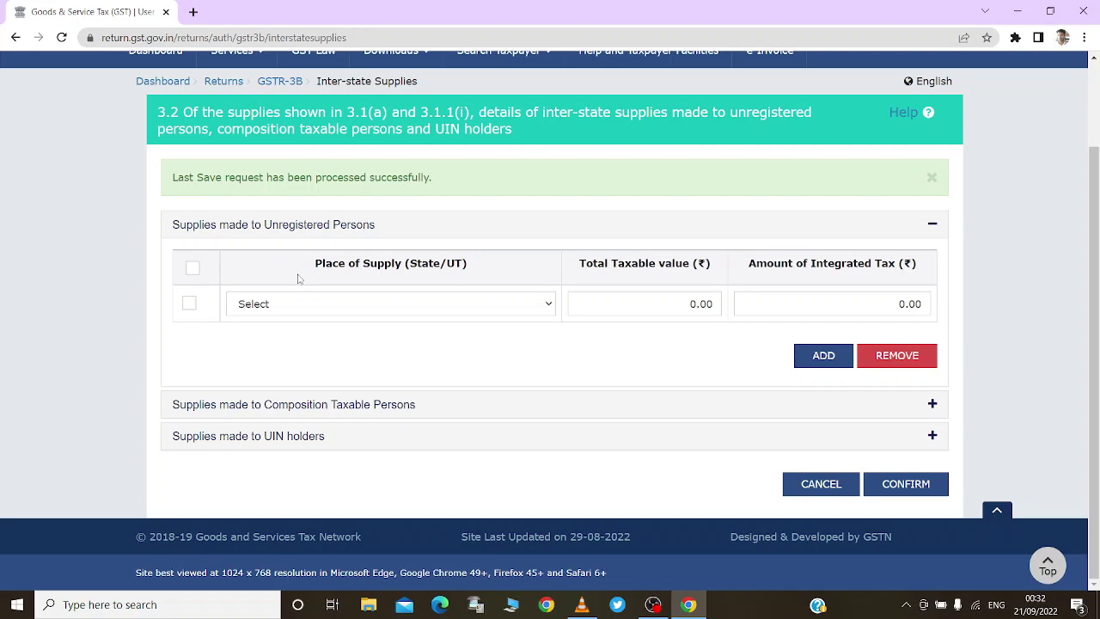
click(328, 312)
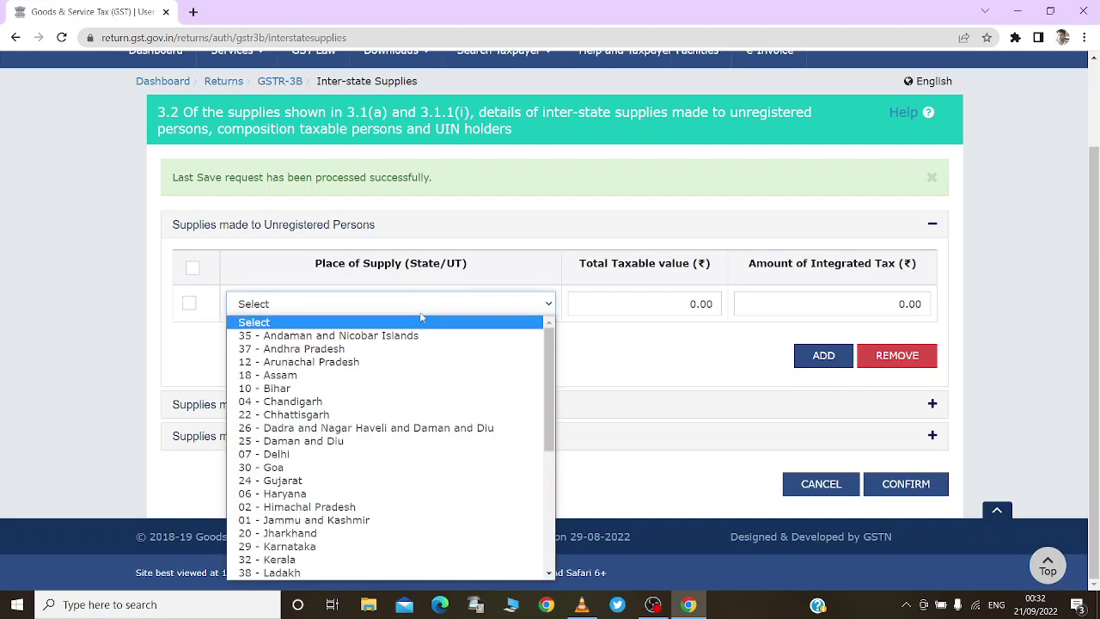
click(361, 401)
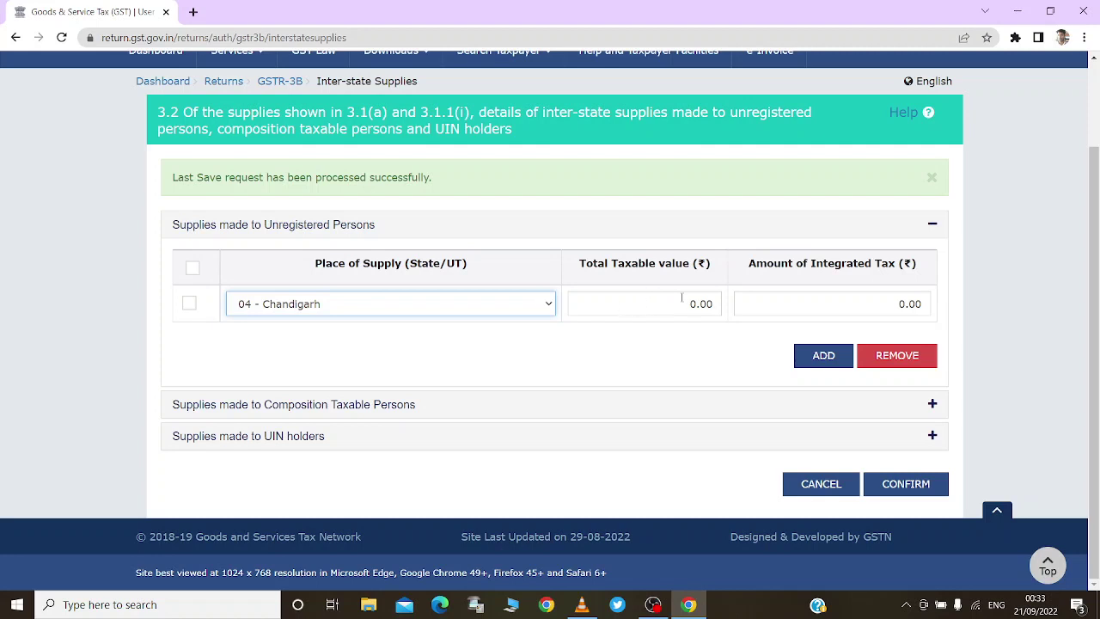
click(682, 297)
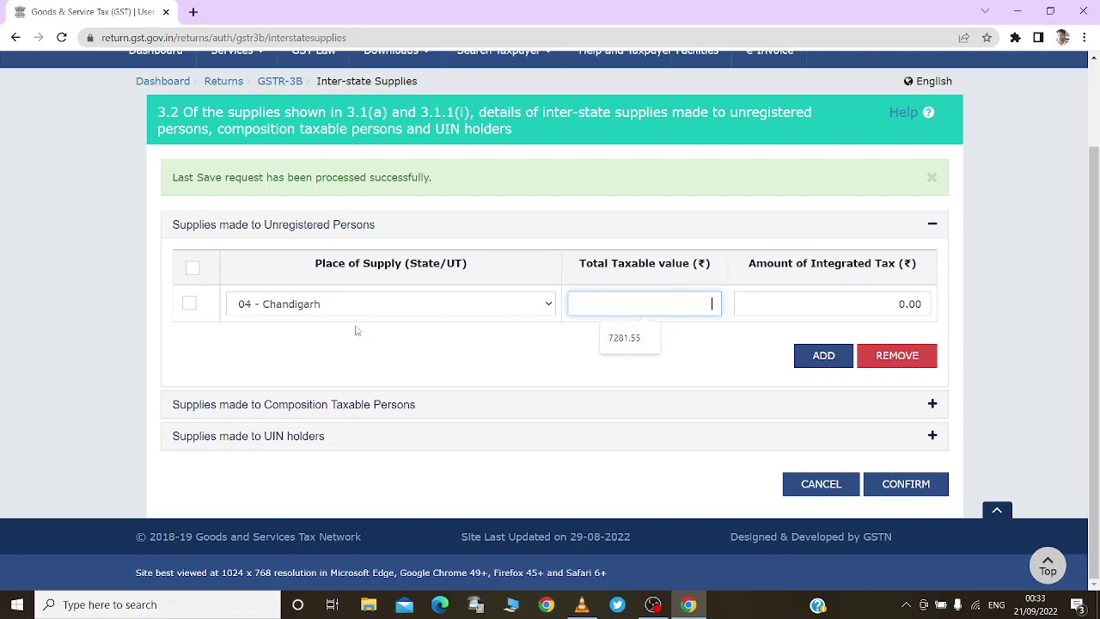
Step: Examine the place of supply choices for composition taxable persons, and leave section 3.2 without saving
click(354, 407)
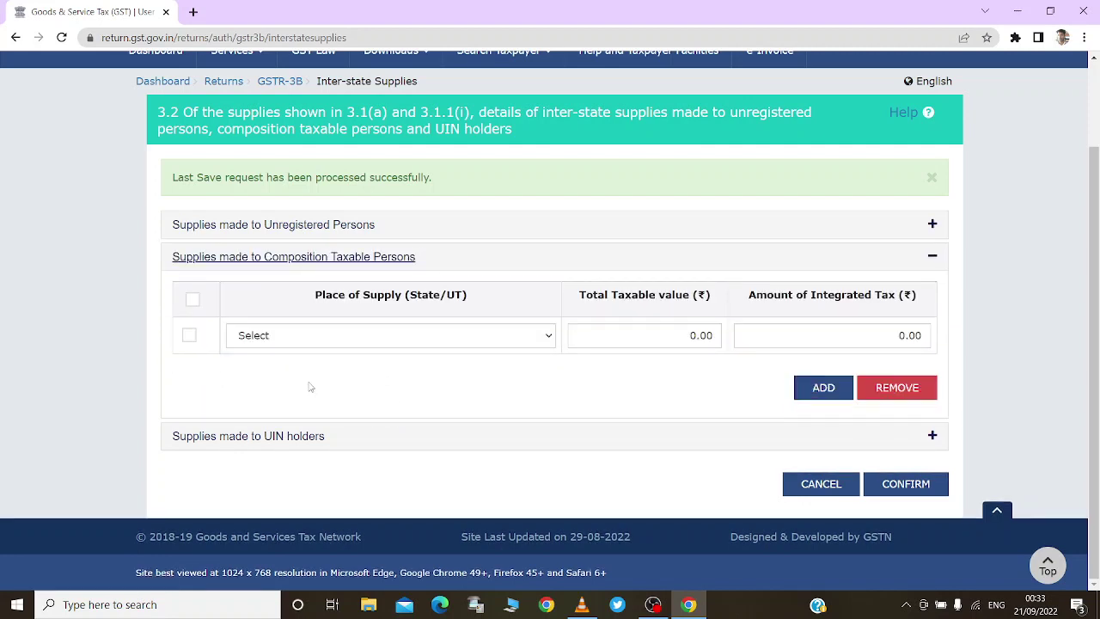
click(370, 342)
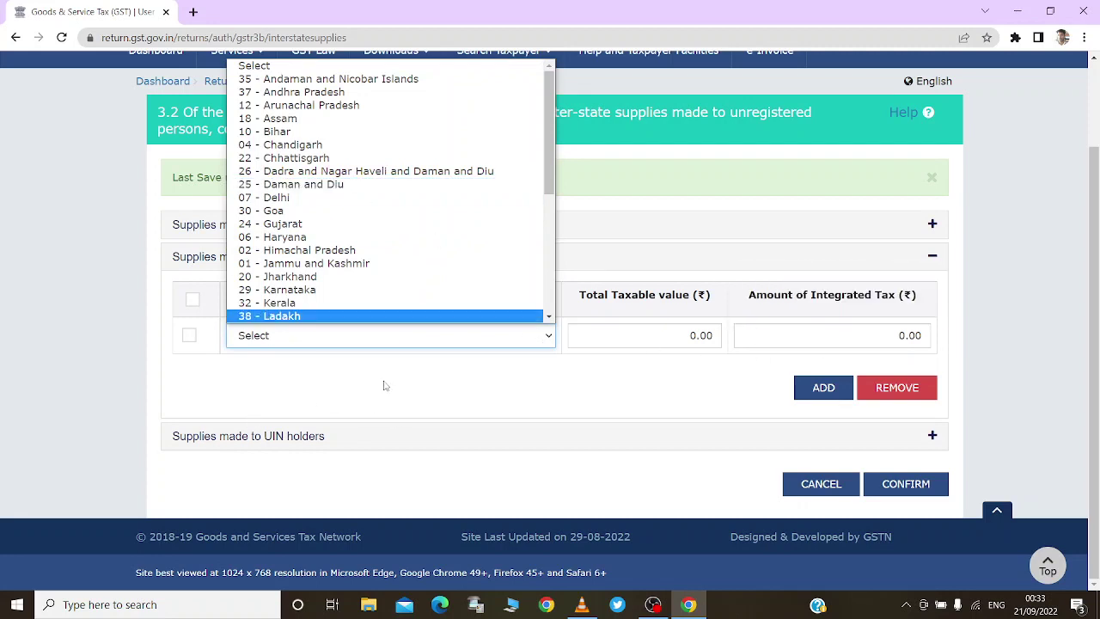
click(588, 387)
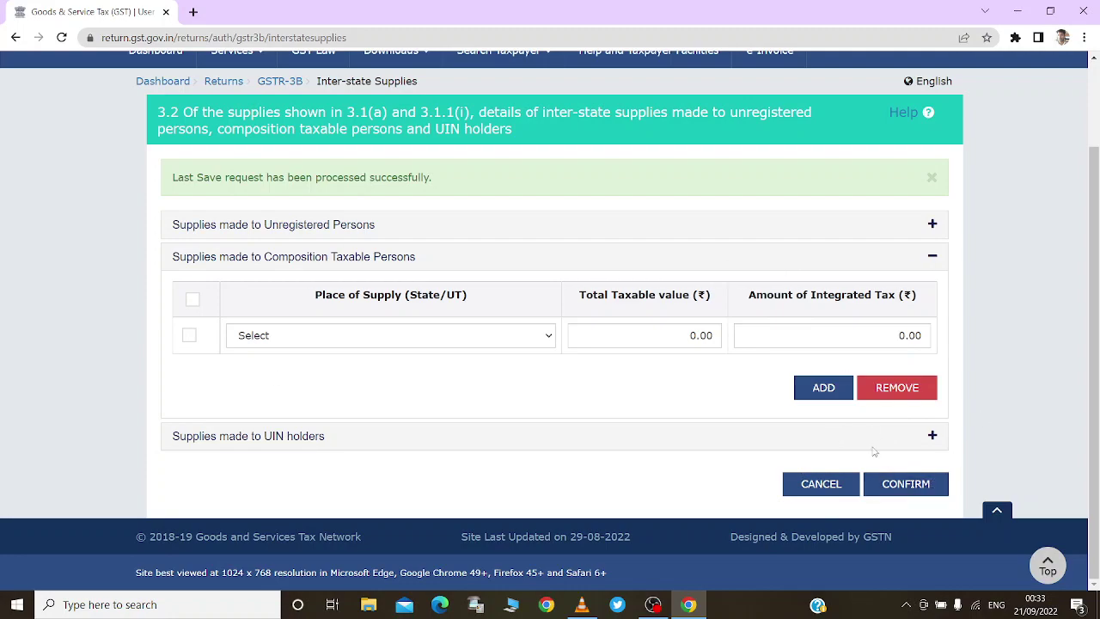
click(796, 486)
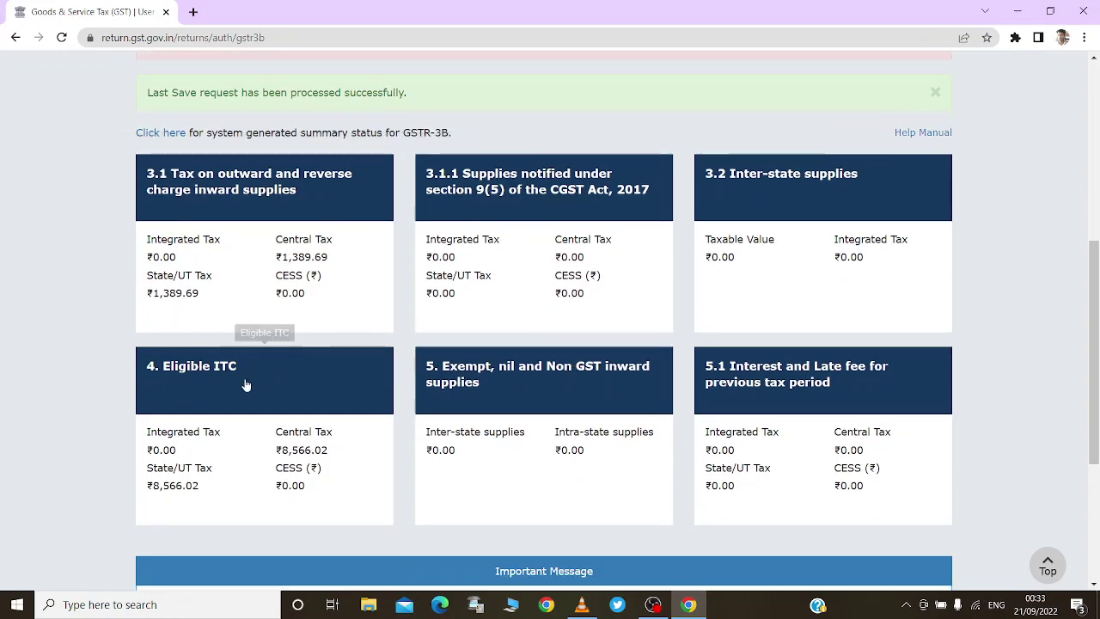
Step: Open section 4 Eligible ITC and look over the ITC available and ITC reversed rows
click(248, 388)
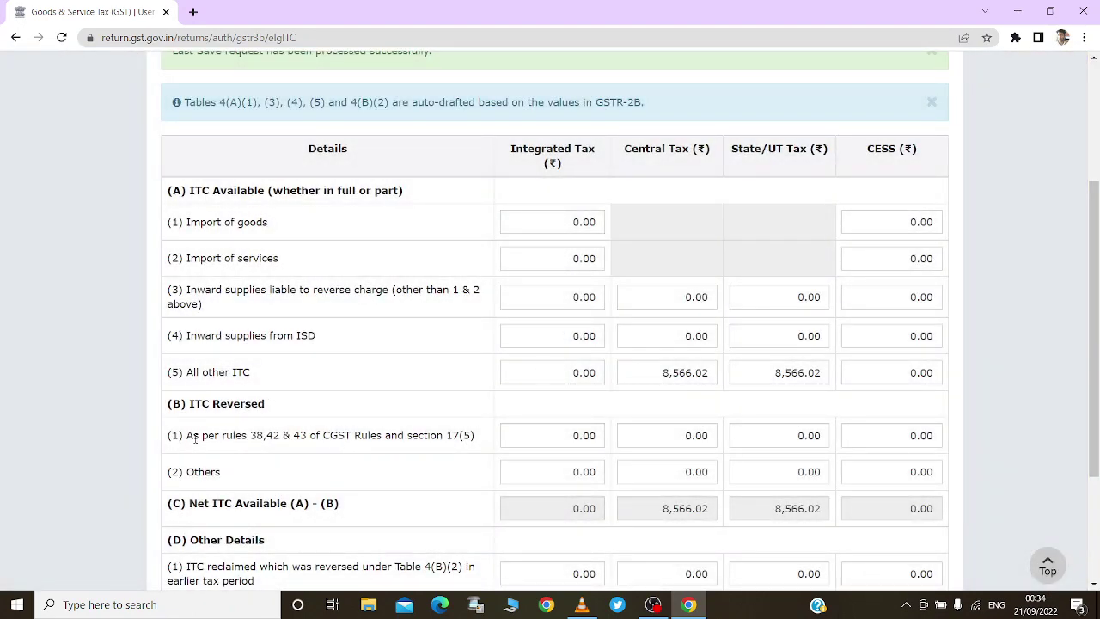
drag(186, 434, 384, 459)
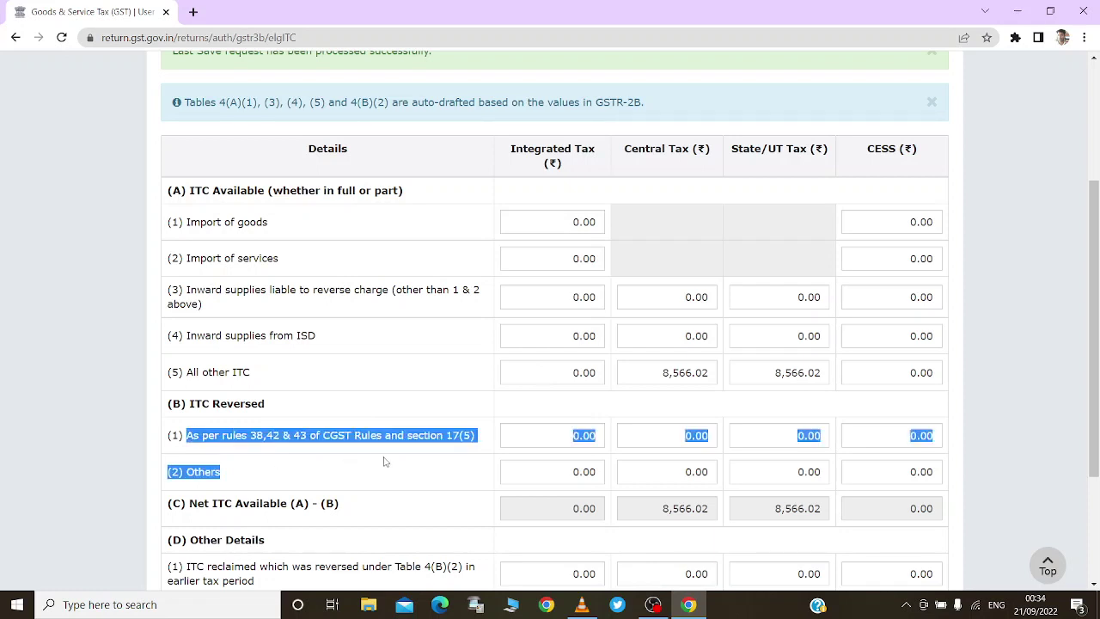
click(378, 476)
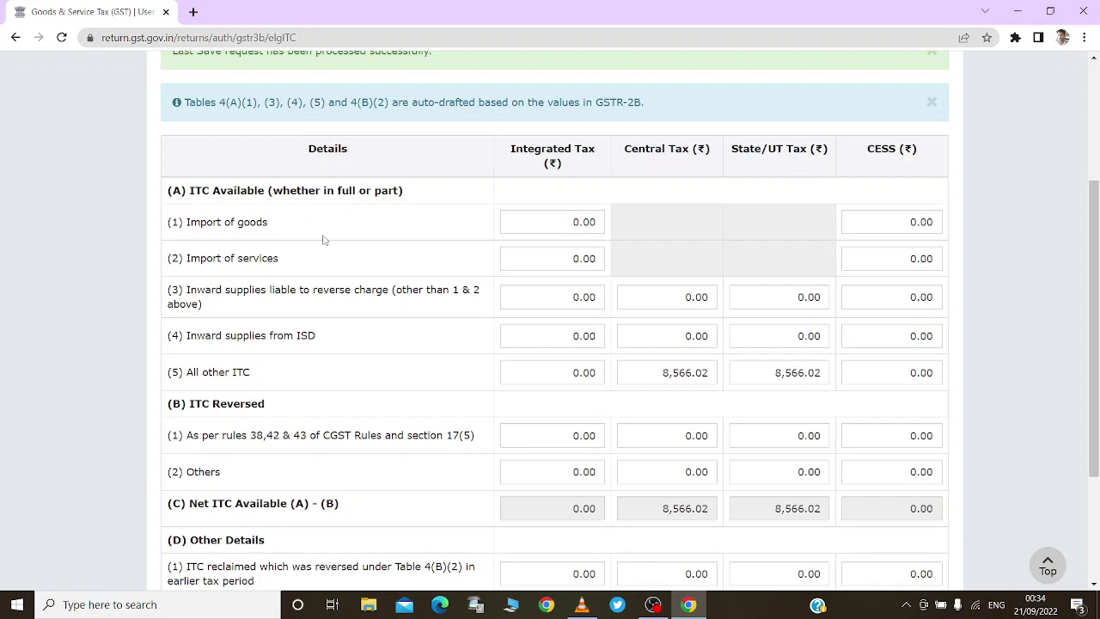
Step: Check the integrated tax fields for import of goods and import of services under ITC Available
click(577, 220)
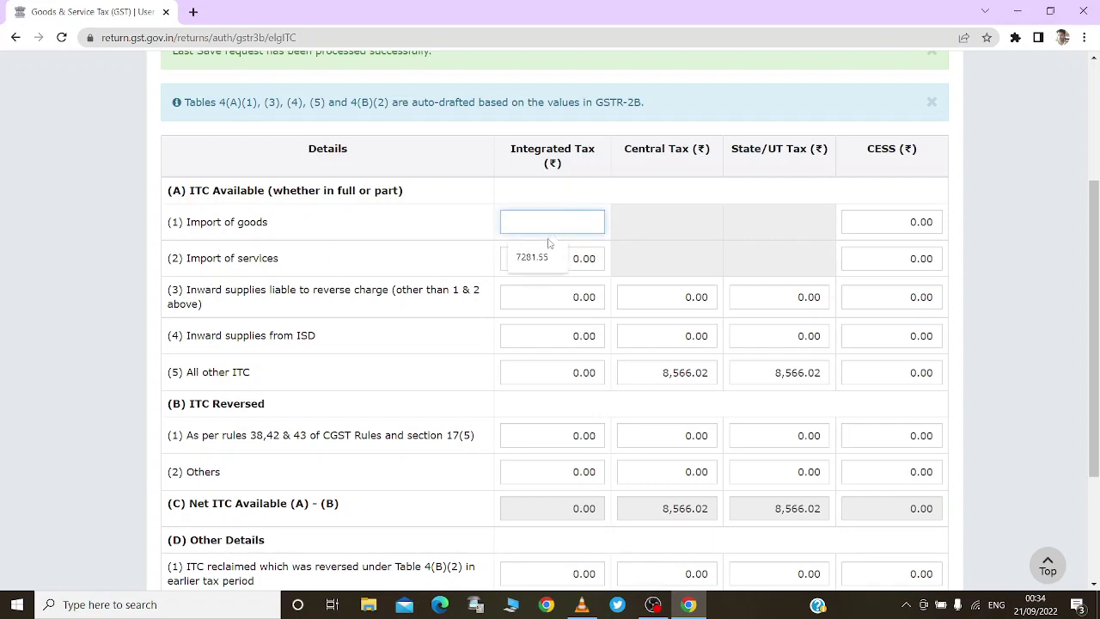
click(719, 230)
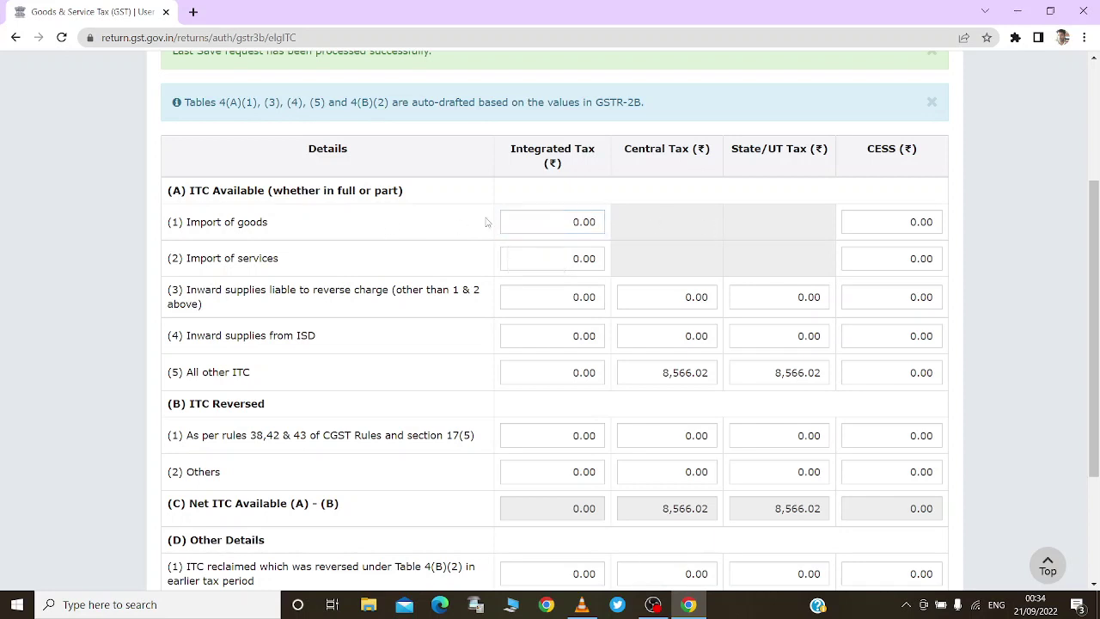
click(577, 222)
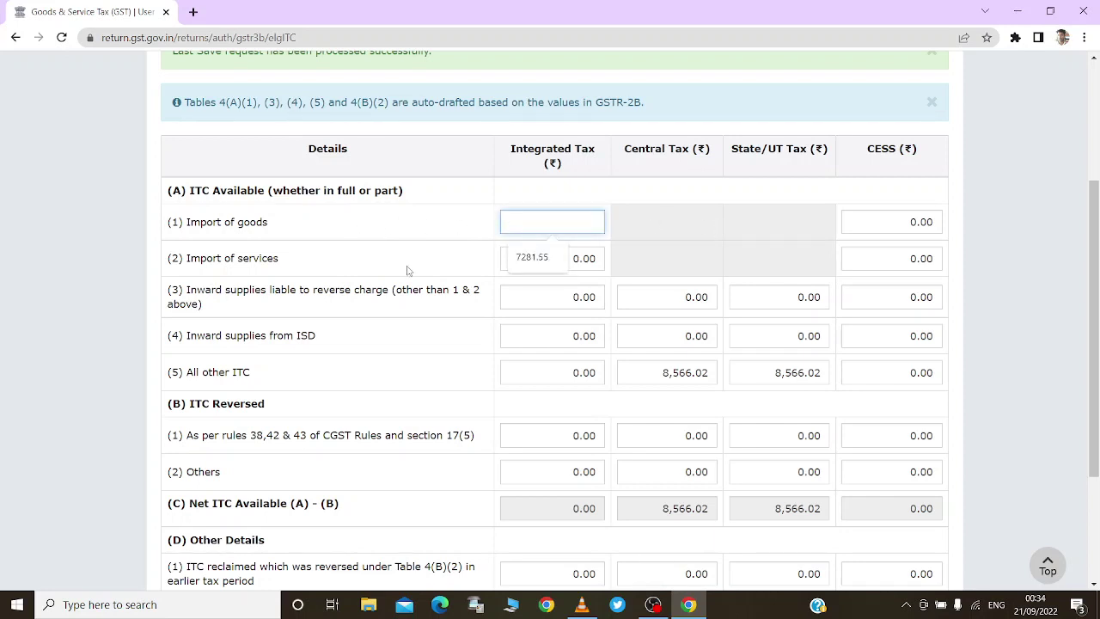
click(490, 234)
click(571, 223)
click(536, 255)
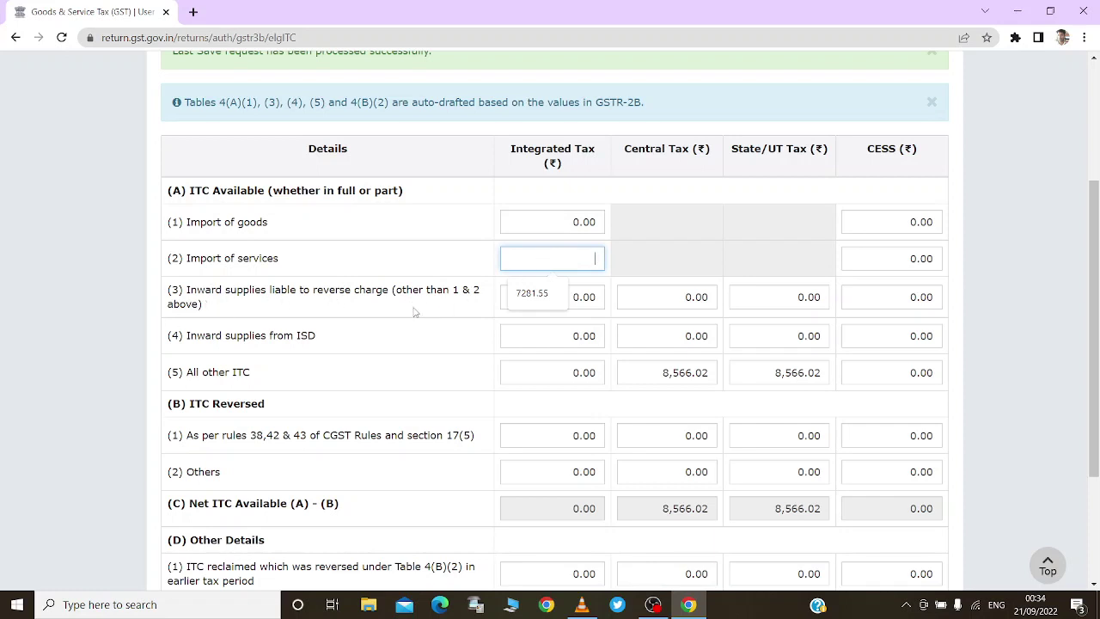
Step: Check the integrated, central, state and cess fields for inward supplies liable to reverse charge in row (A)(3)
click(598, 298)
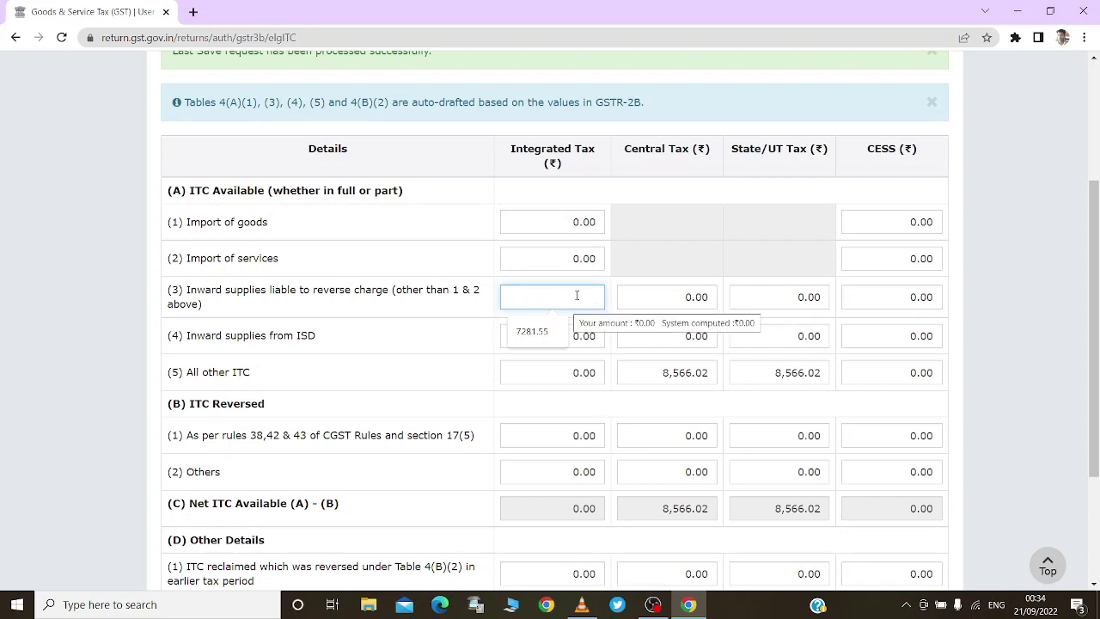
key(Tab)
key(Tab)
key(Tab)
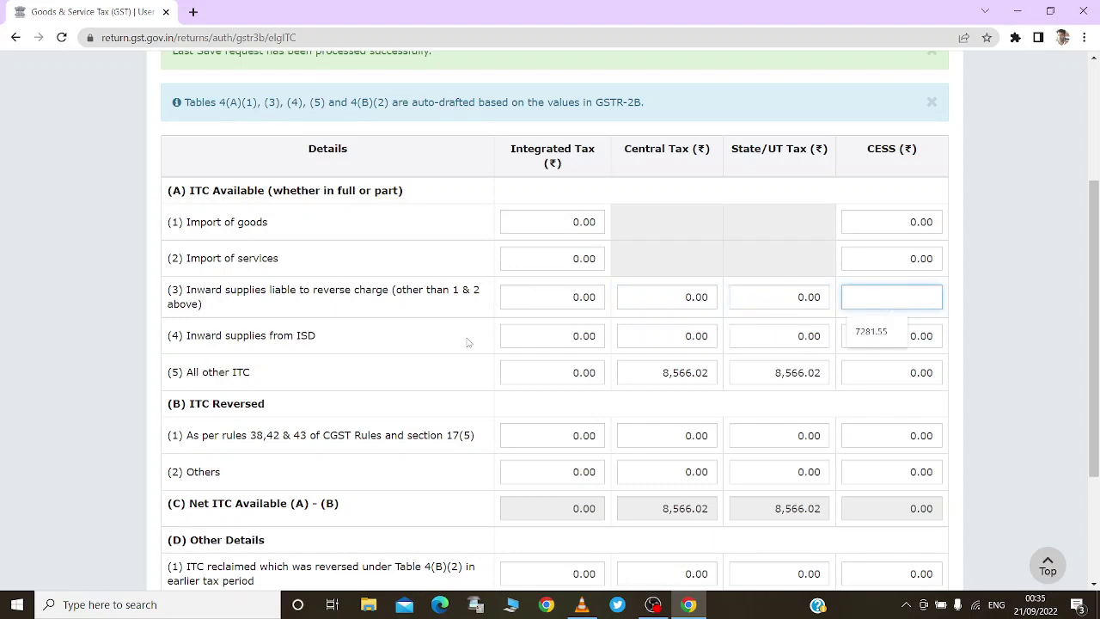
Step: Examine the inward supplies from ISD row and its integrated, central and state tax fields
click(570, 336)
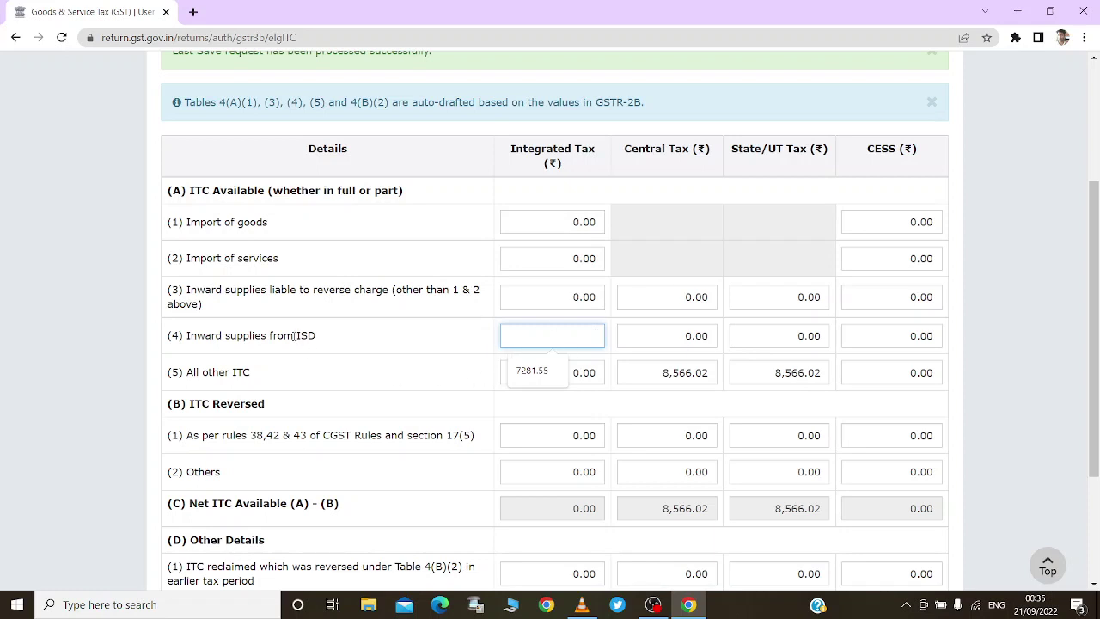
drag(294, 336, 317, 336)
click(318, 342)
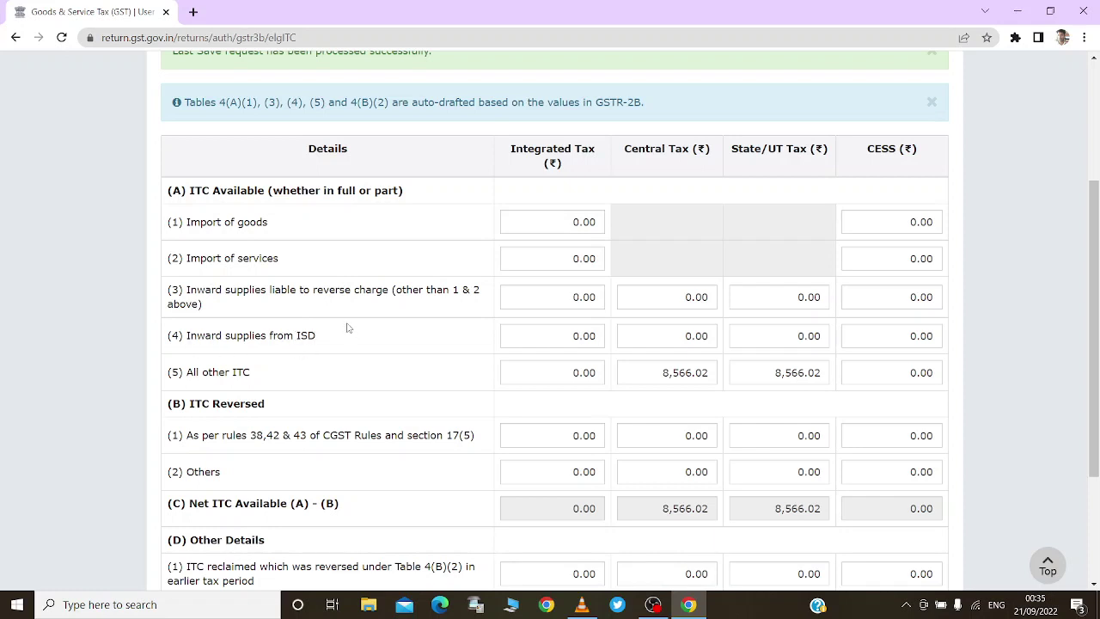
click(566, 343)
click(683, 343)
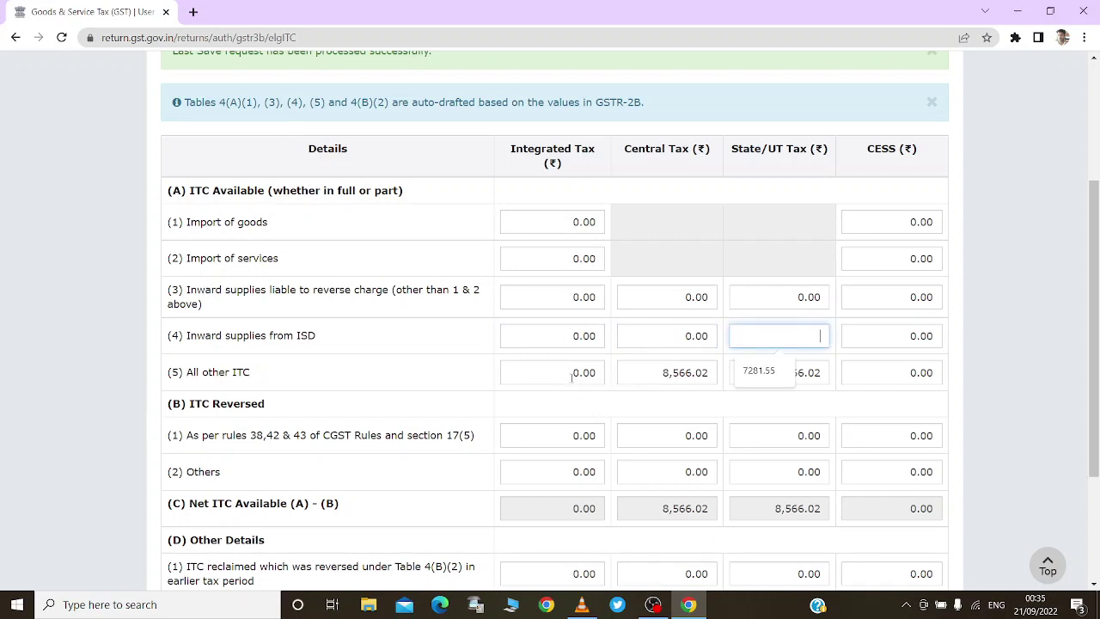
Step: Check the auto-drafted central and state tax amounts in the All other ITC row
click(650, 372)
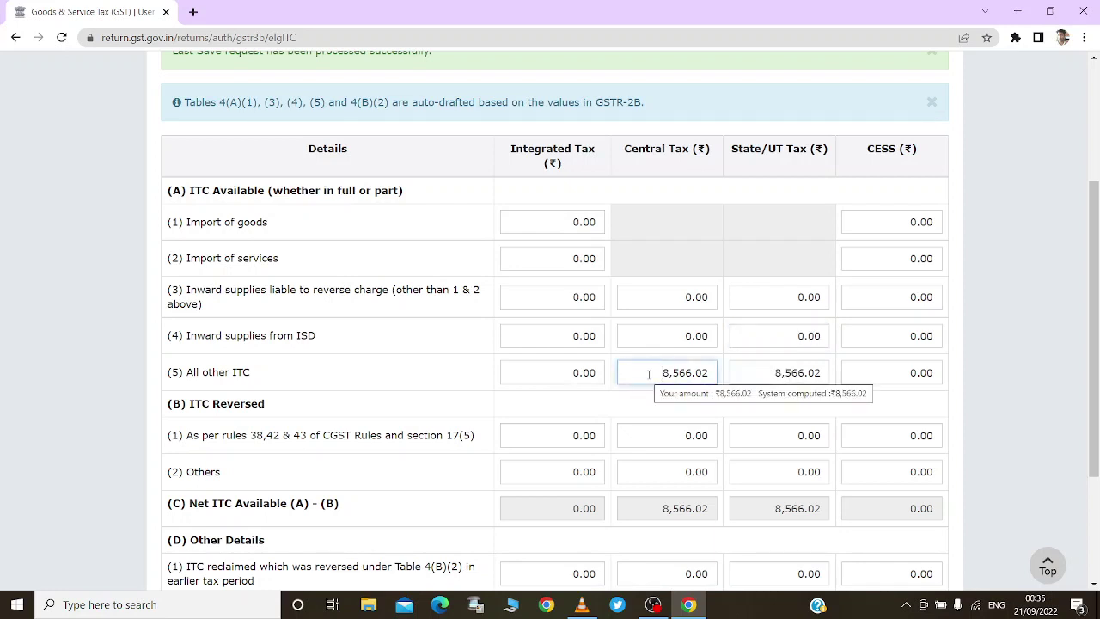
drag(660, 373, 817, 376)
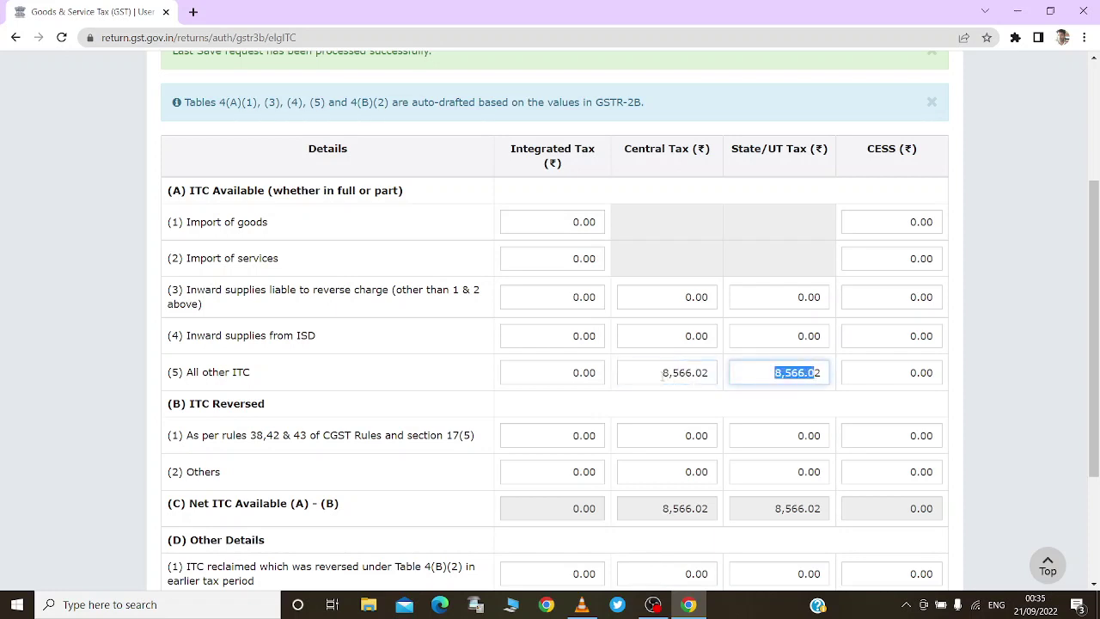
drag(663, 373, 699, 381)
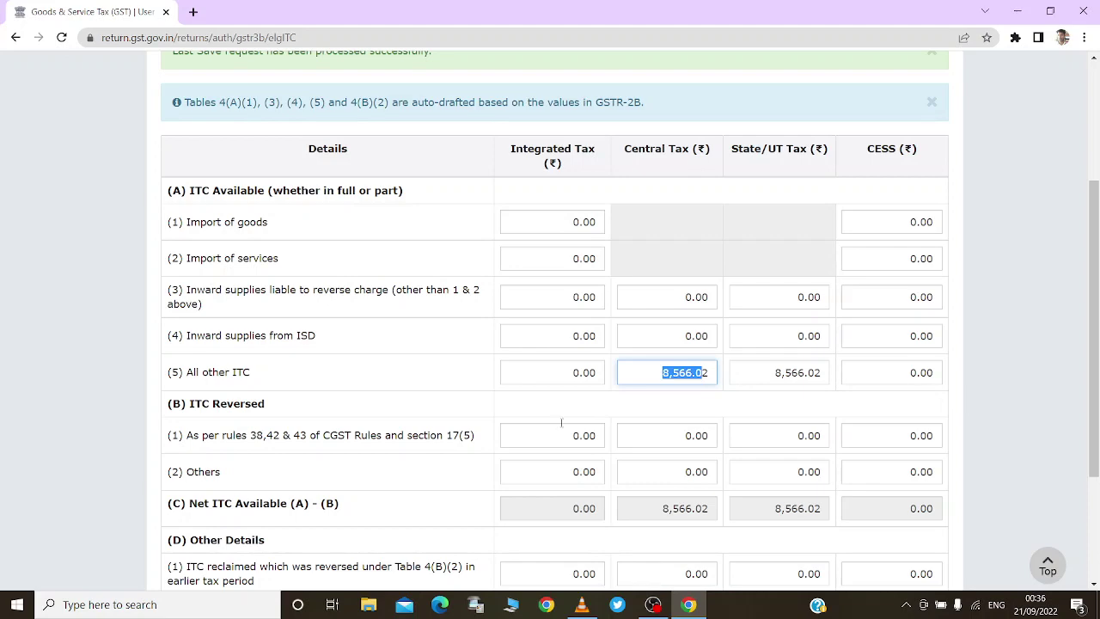
Step: Read the ITC Reversed part of section 4, examining the rules 38, 42, 43 and section 17(5) cited in its first row
scroll(579, 392, down, 1)
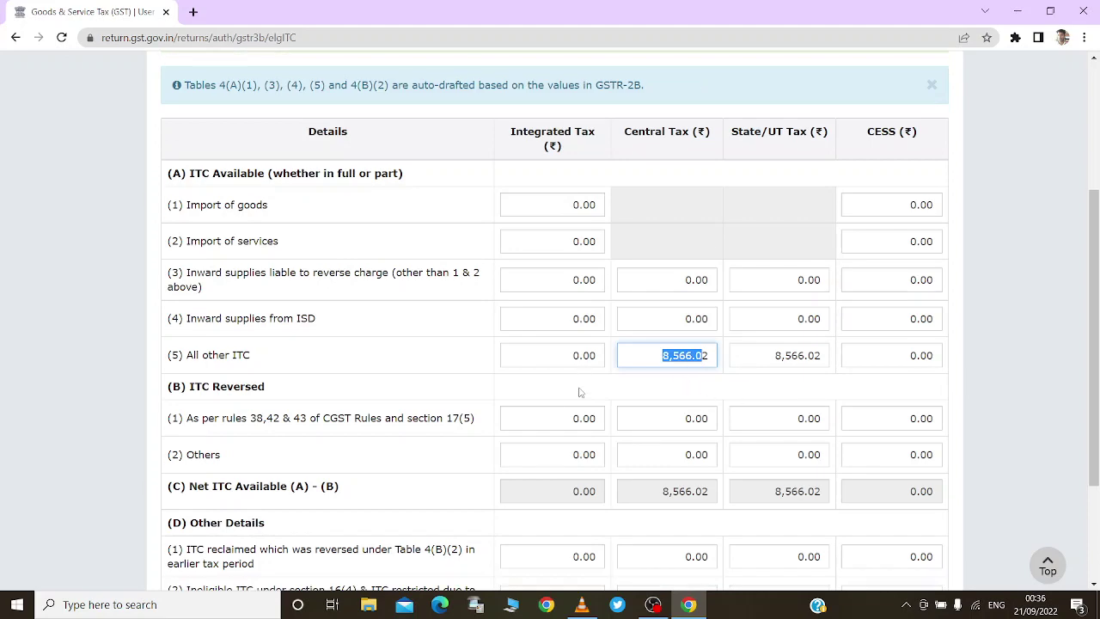
scroll(579, 391, down, 4)
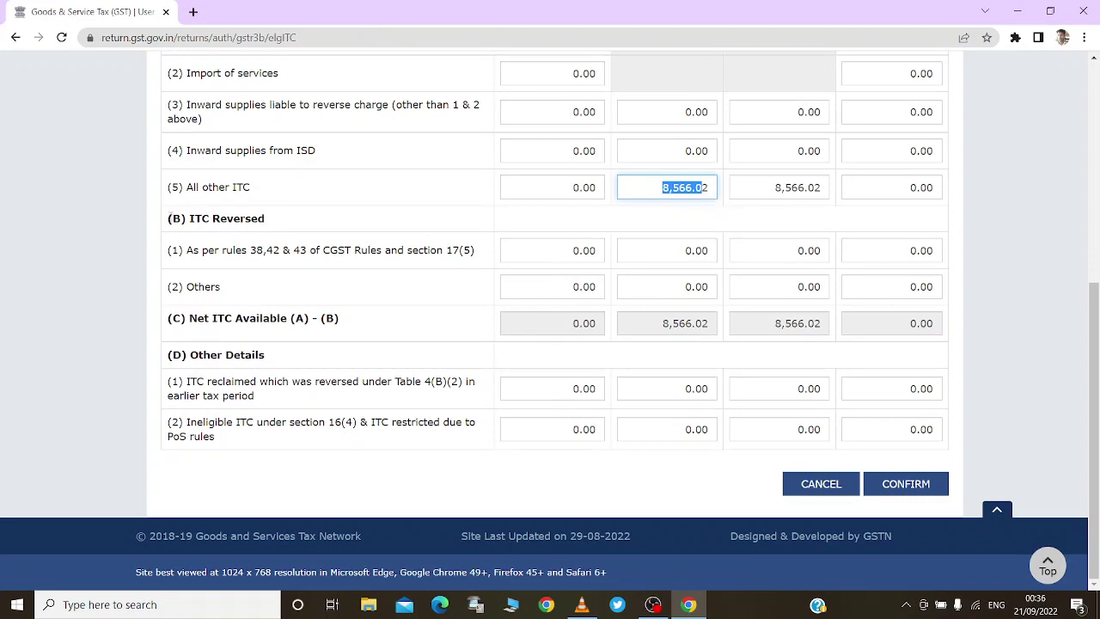
drag(167, 218, 263, 225)
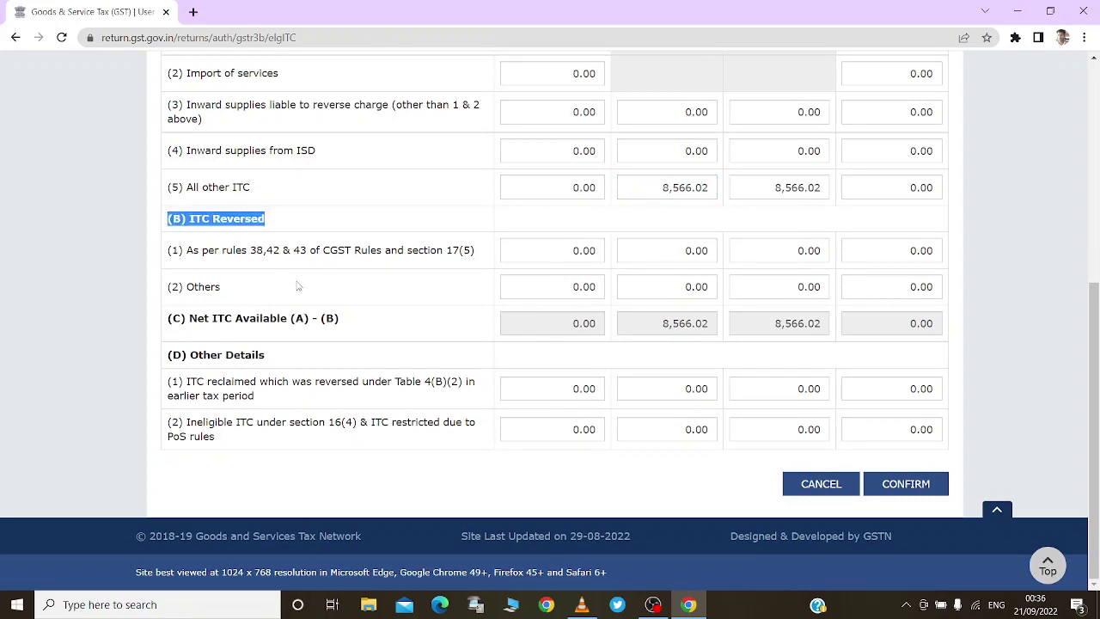
click(196, 256)
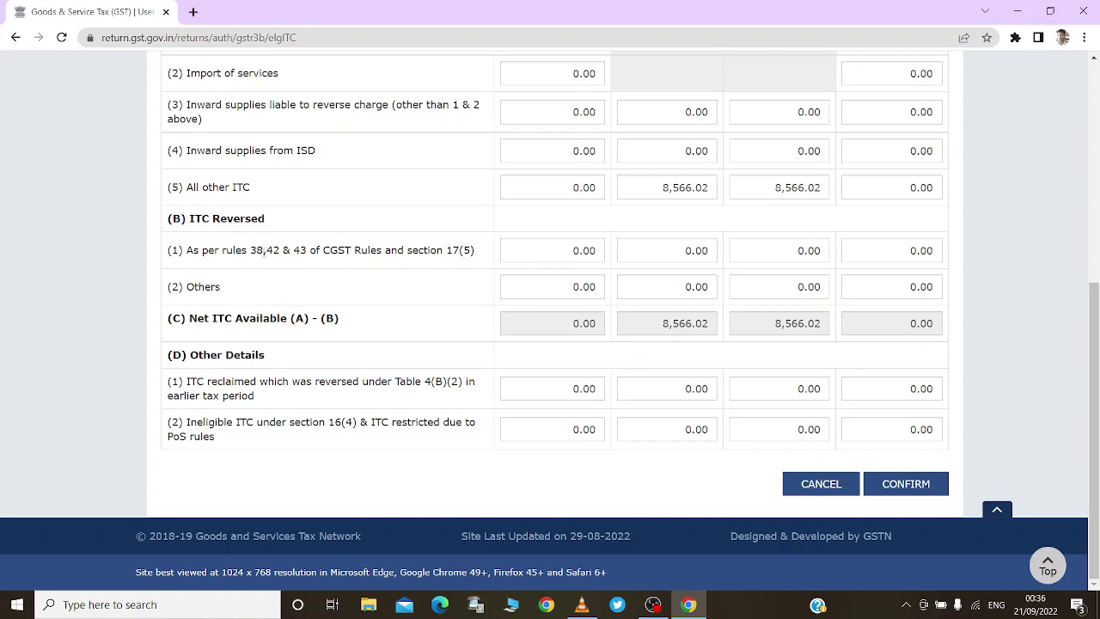
drag(262, 254, 280, 253)
drag(293, 250, 307, 251)
drag(445, 250, 472, 250)
click(419, 264)
drag(292, 250, 310, 251)
Step: Check the integrated, central, state and cess fields of ITC Reversed row (1)
click(580, 249)
click(678, 250)
click(762, 245)
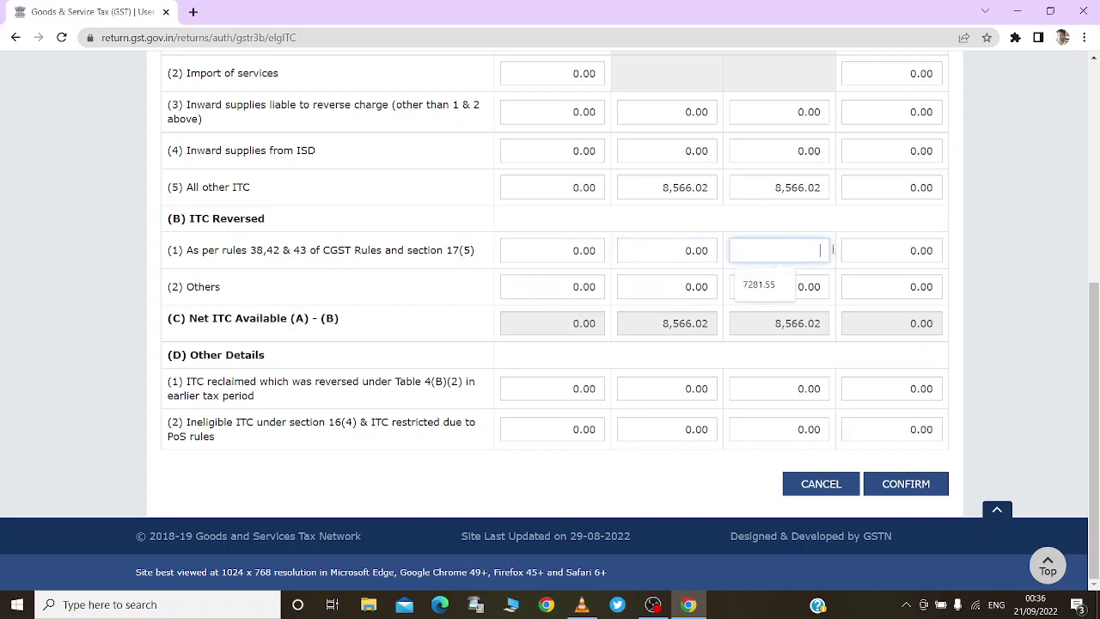
click(876, 249)
click(533, 254)
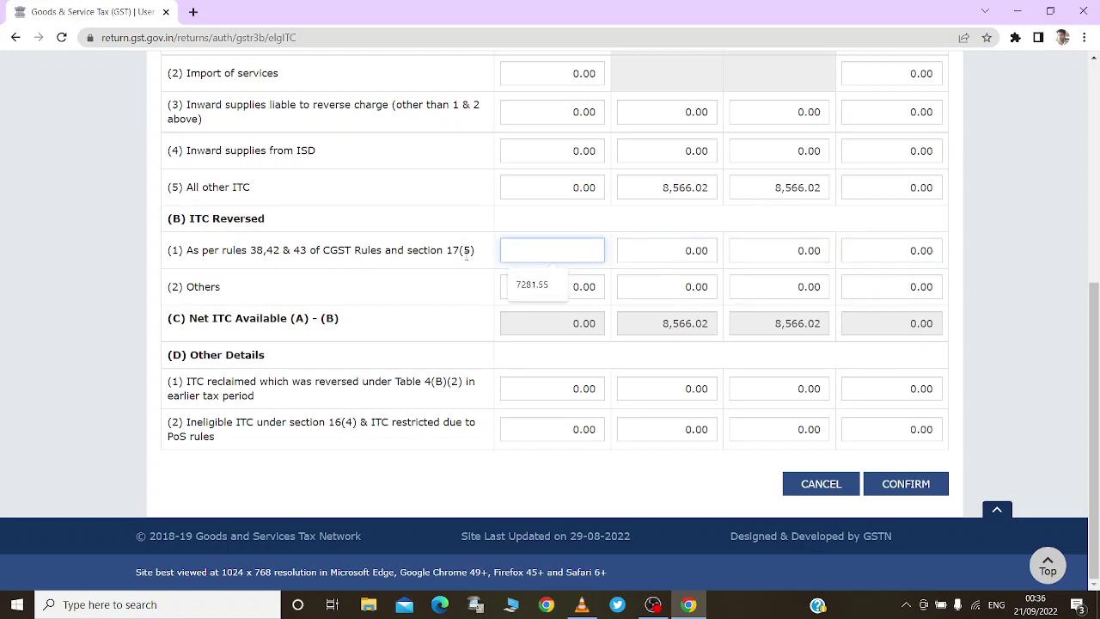
Step: Examine the section 17(5) reference in ITC Reversed row (1) and recheck its tax fields without entering amounts
drag(446, 250, 469, 250)
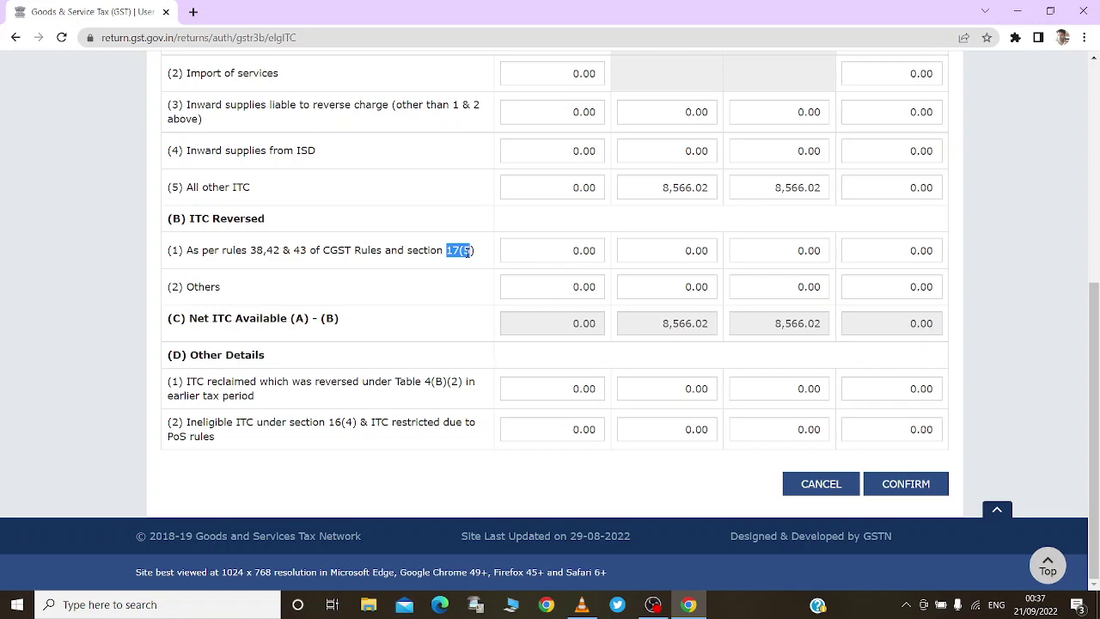
click(561, 249)
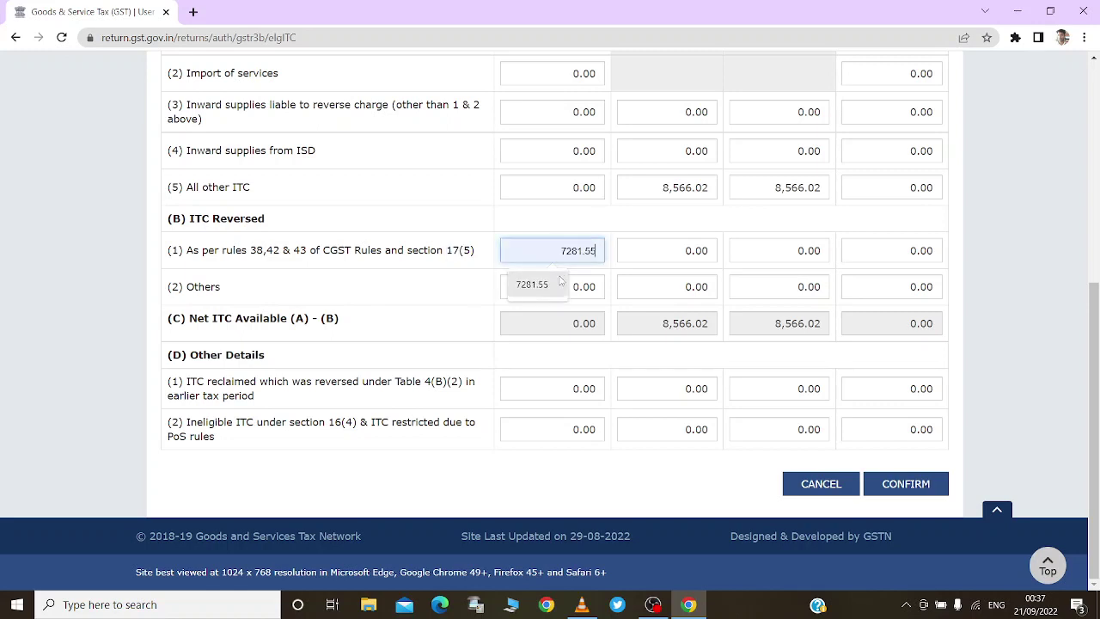
key(Tab)
key(Tab)
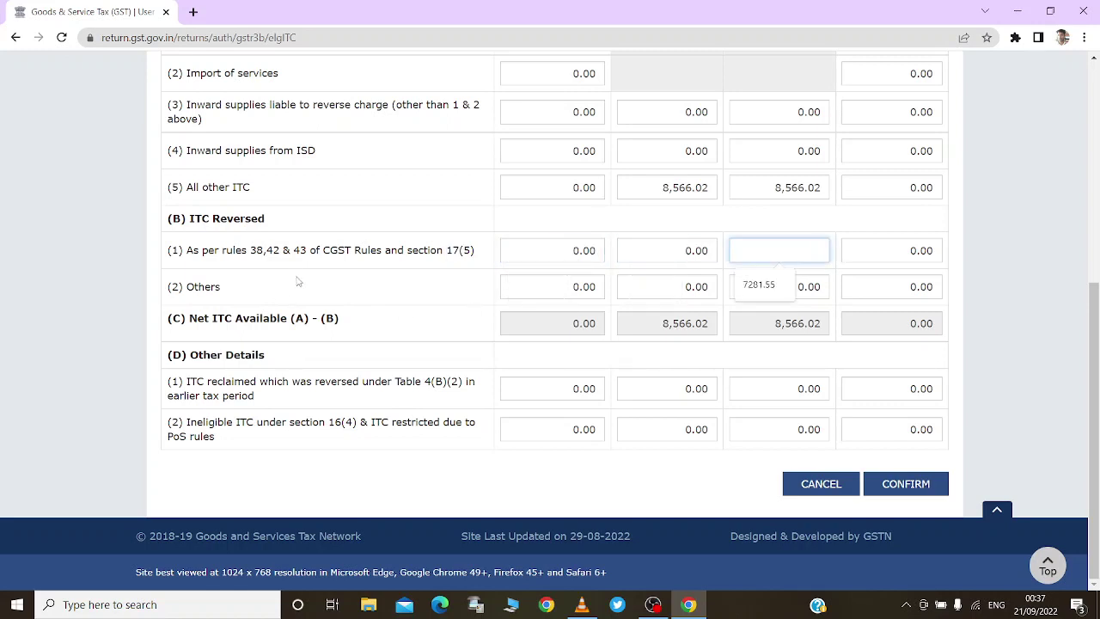
Step: Examine ITC Reversed row (2) Others and check its integrated, central, state and cess fields
drag(194, 290, 306, 287)
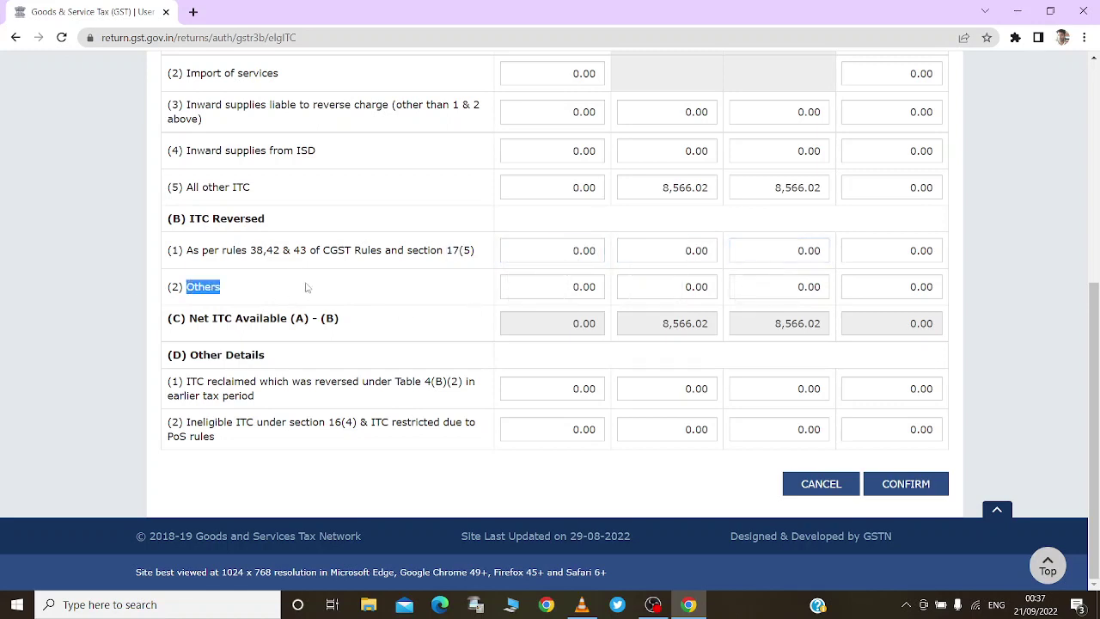
click(258, 301)
click(561, 279)
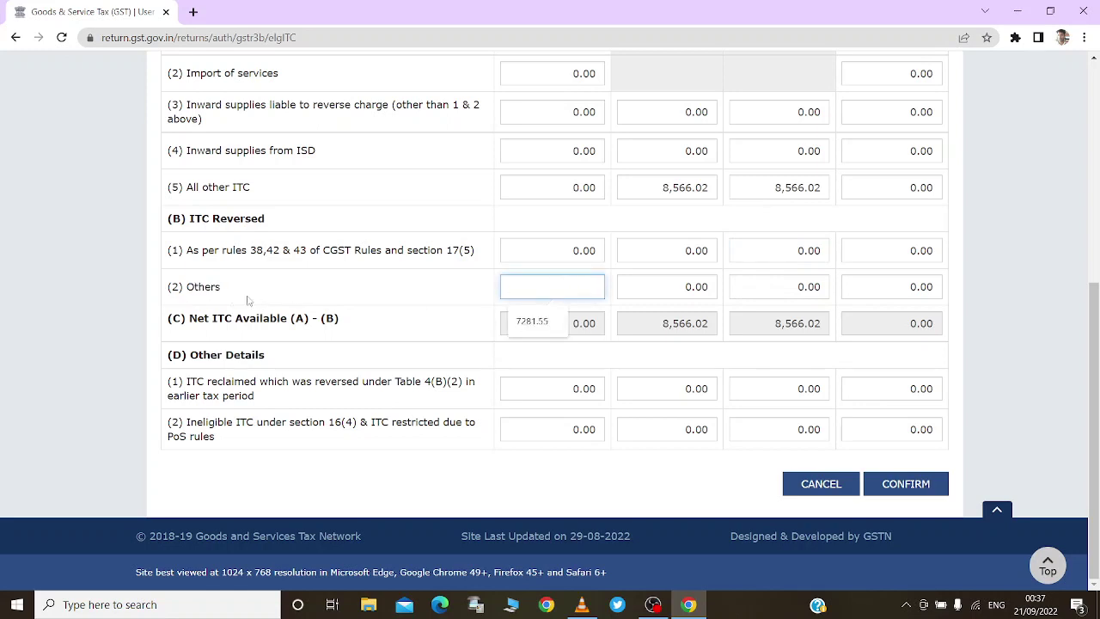
key(Tab)
click(786, 287)
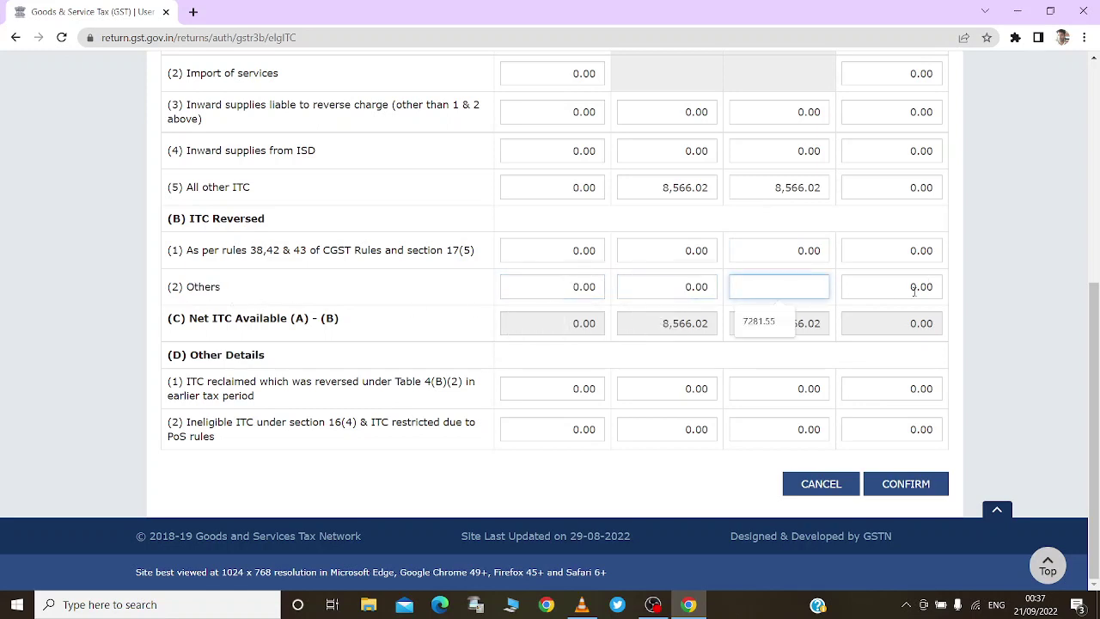
click(914, 287)
click(596, 286)
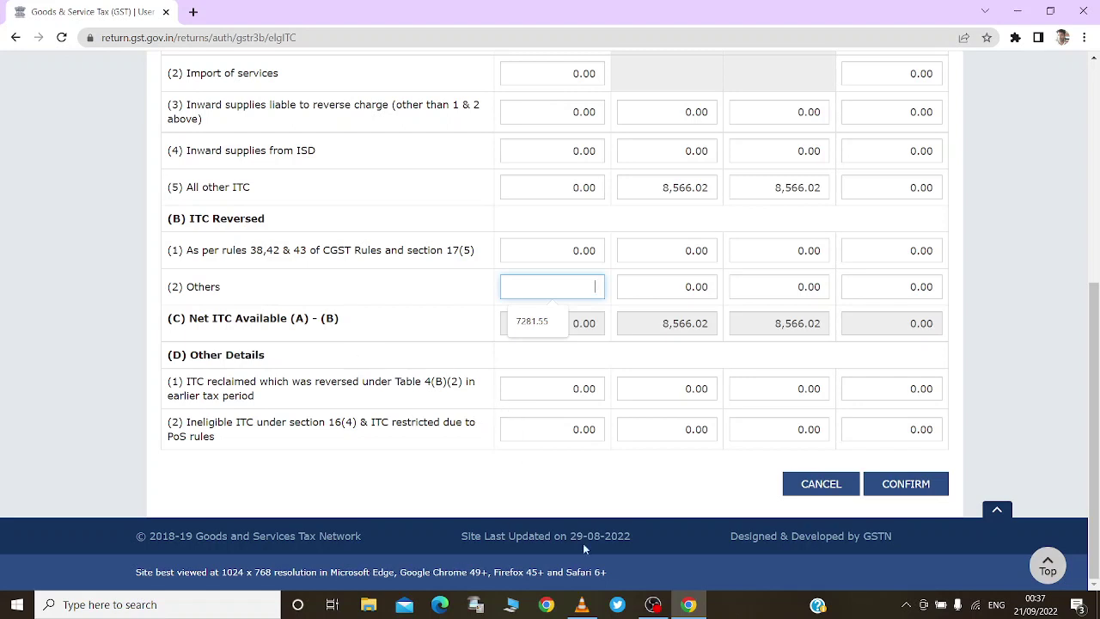
Step: Compare the All other ITC row with the tax fields of ITC Reversed row (2) Others
click(562, 186)
drag(178, 187, 229, 187)
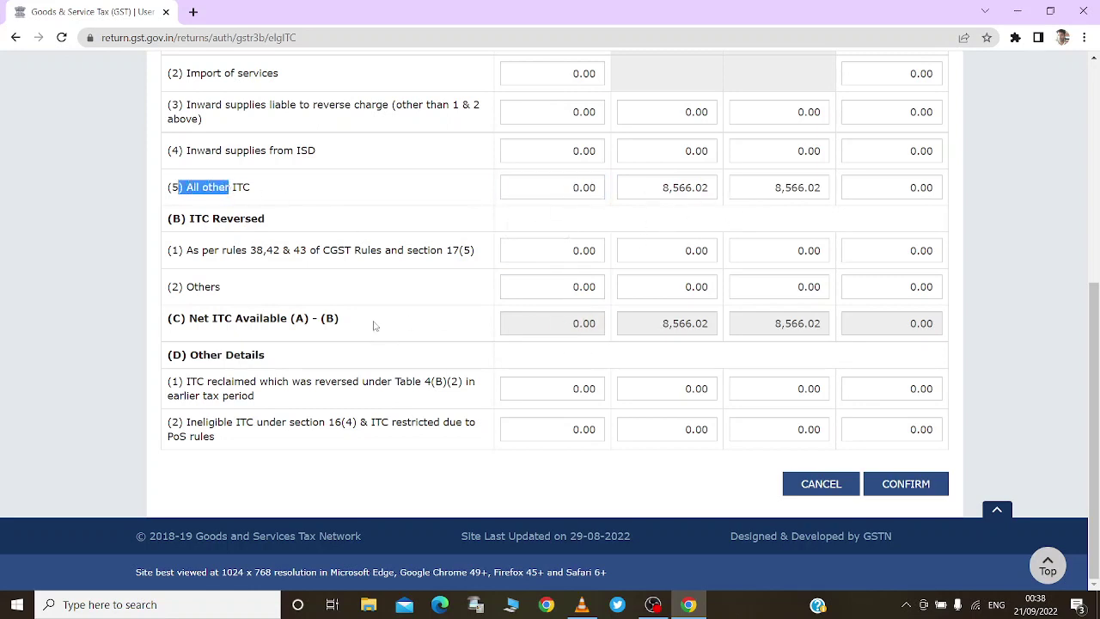
click(569, 288)
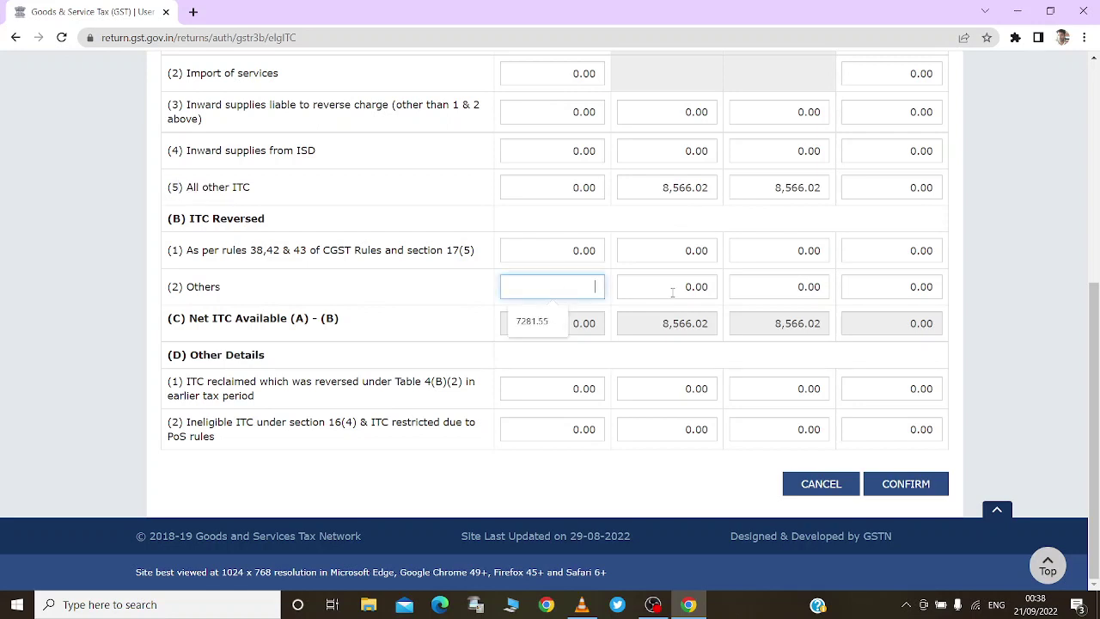
click(696, 287)
click(799, 286)
key(Tab)
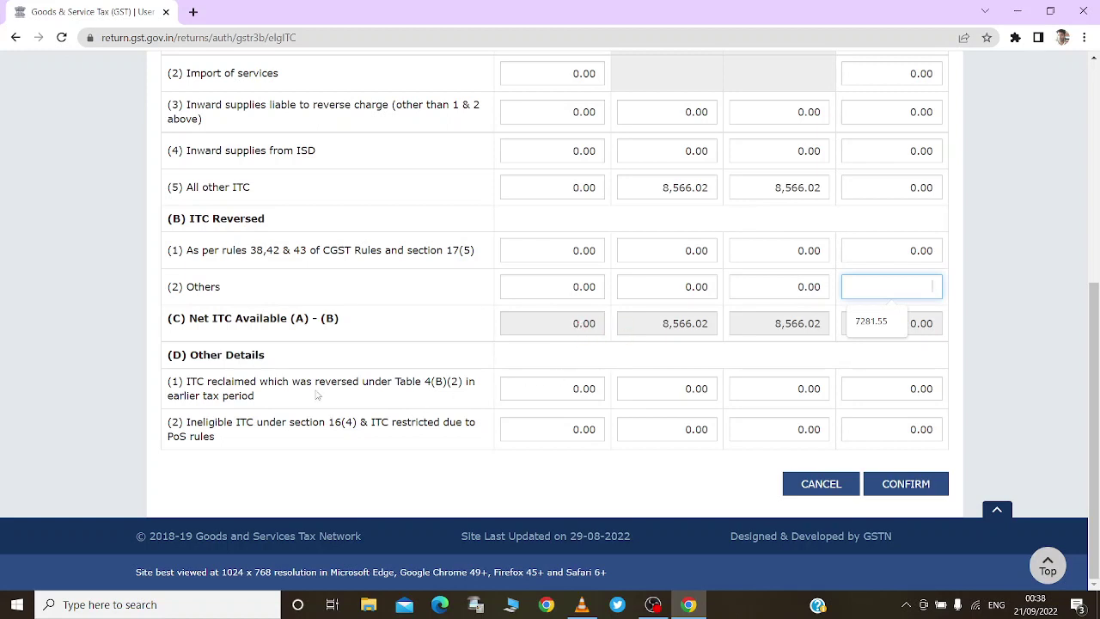
Step: Trace the table reference 4(B)(2) from the section heading through ITC Reversed to the Others row's central and state tax fields
scroll(348, 344, up, 2)
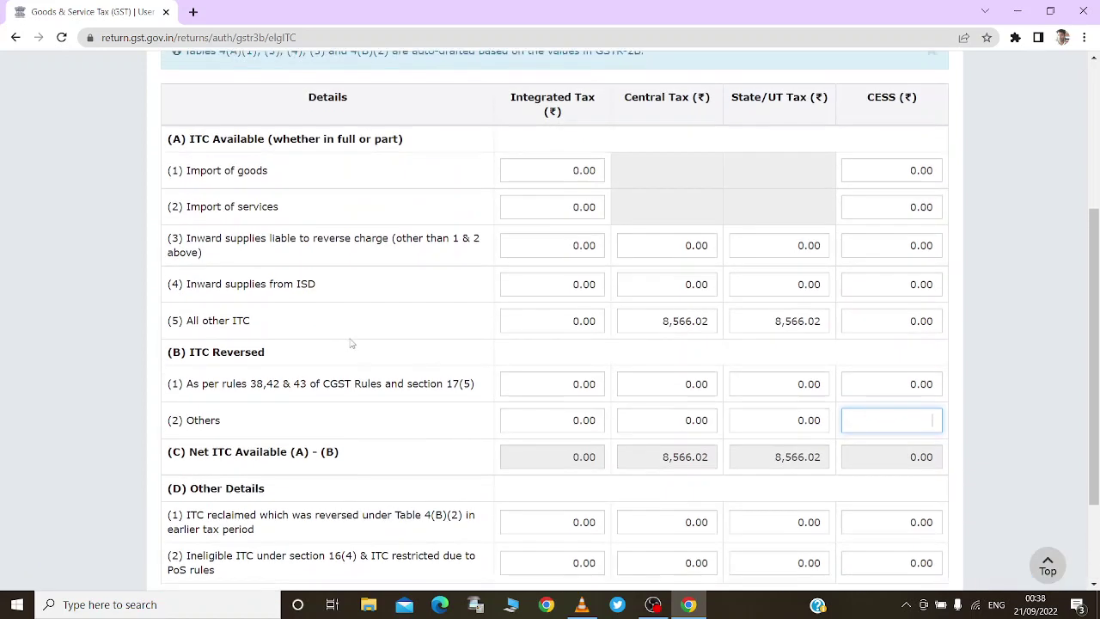
scroll(348, 344, down, 2)
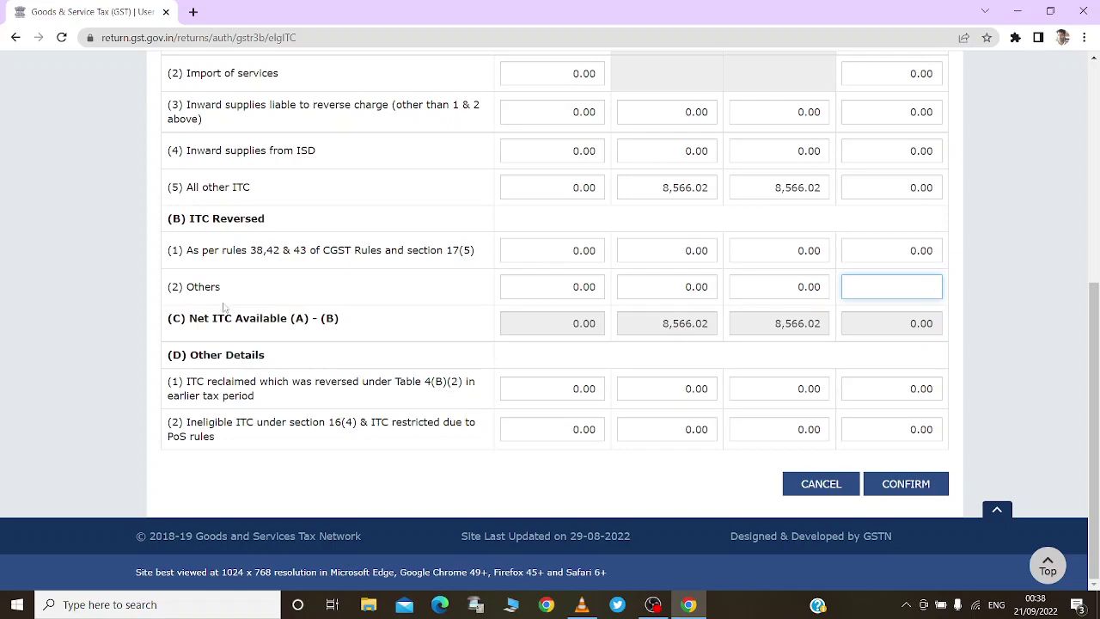
scroll(225, 307, up, 3)
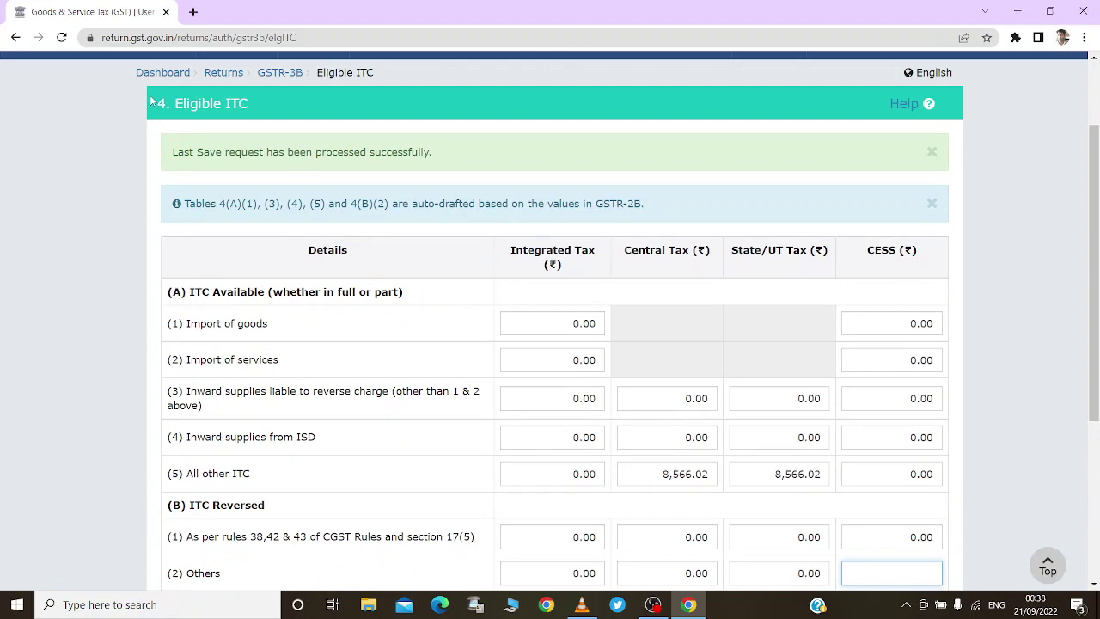
drag(154, 102, 176, 103)
scroll(233, 171, down, 3)
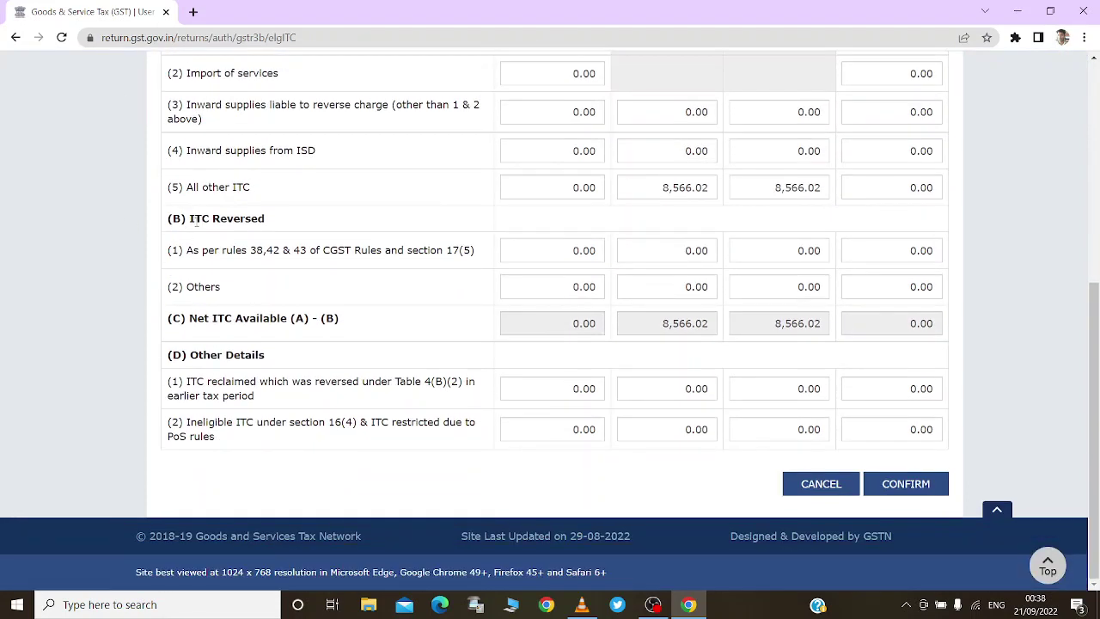
drag(166, 220, 188, 220)
drag(184, 287, 218, 289)
click(703, 287)
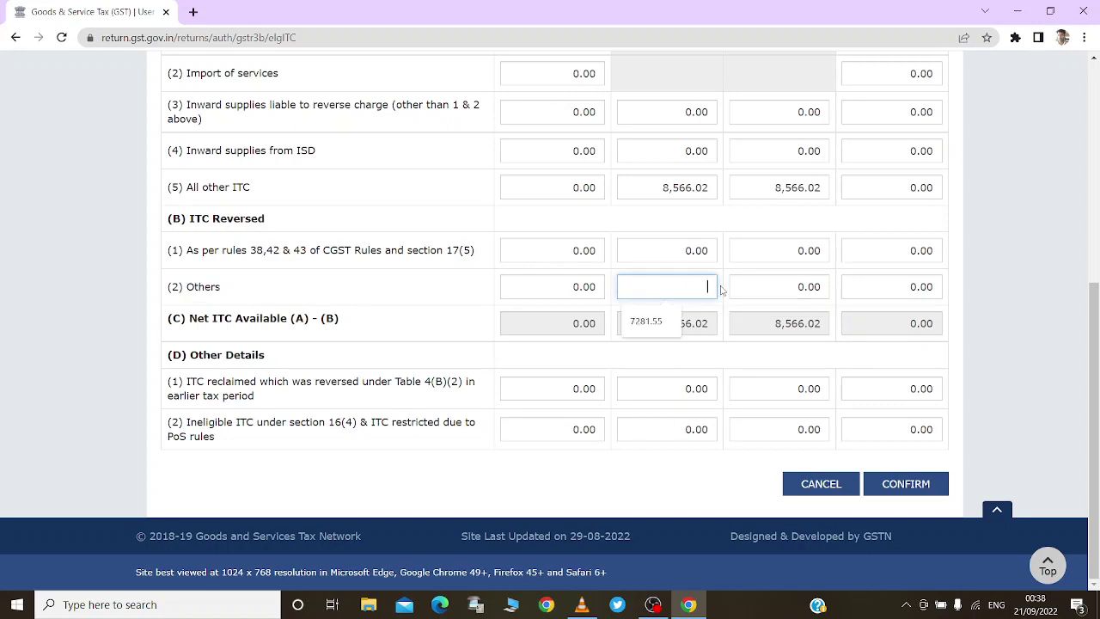
click(772, 288)
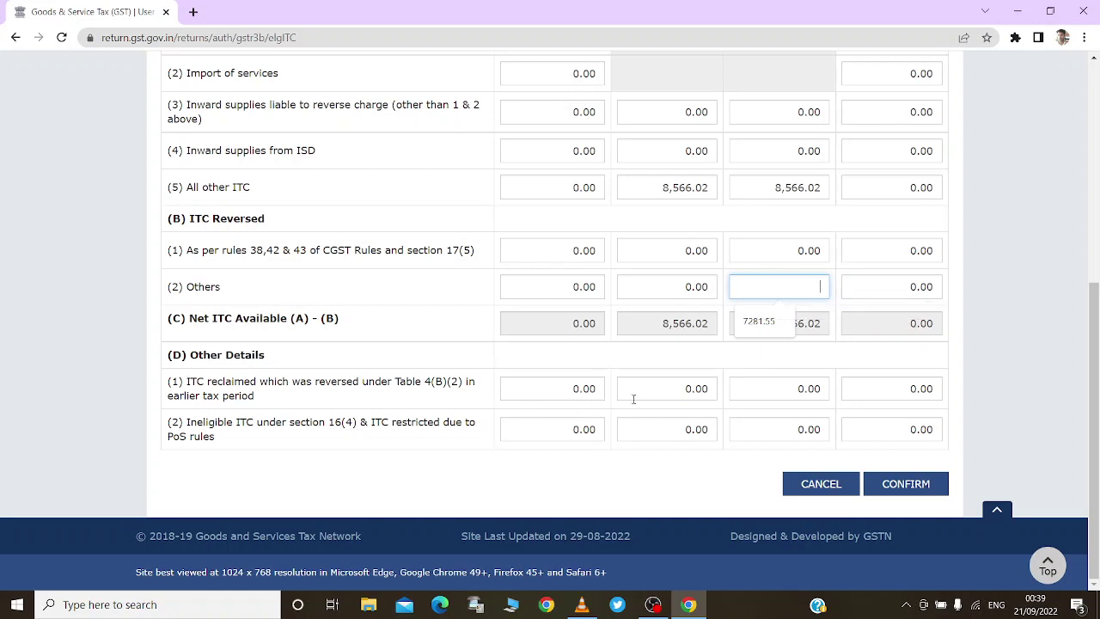
Step: Examine Other Details row (1), its central and state tax fields, and its reference to Table 4(B)(2) in an earlier tax period
click(692, 390)
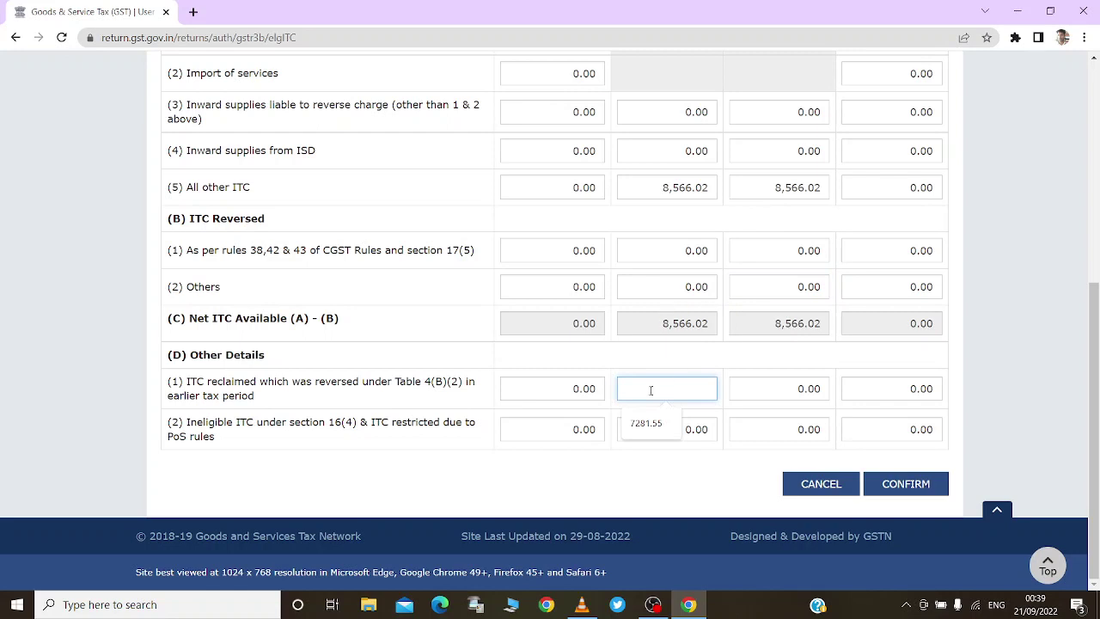
key(Tab)
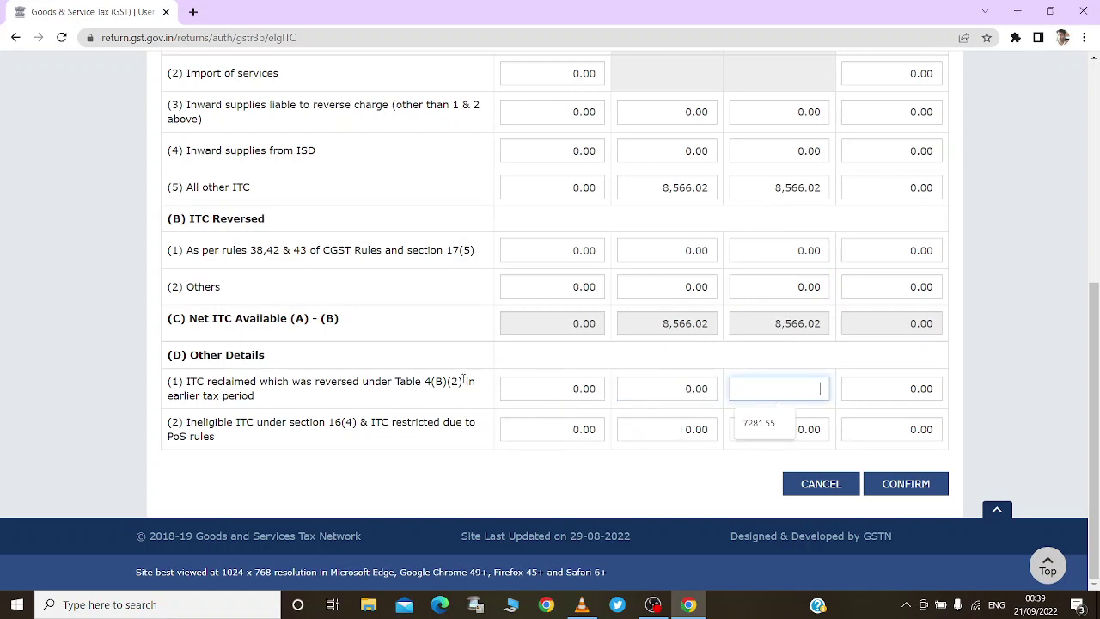
drag(420, 384, 475, 382)
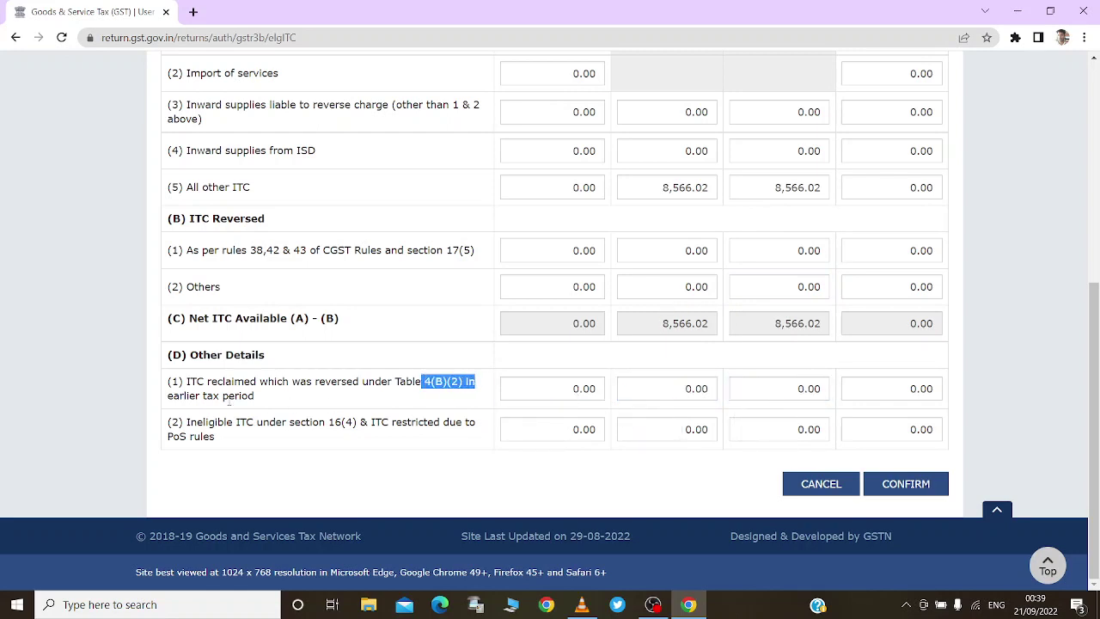
drag(169, 397, 239, 397)
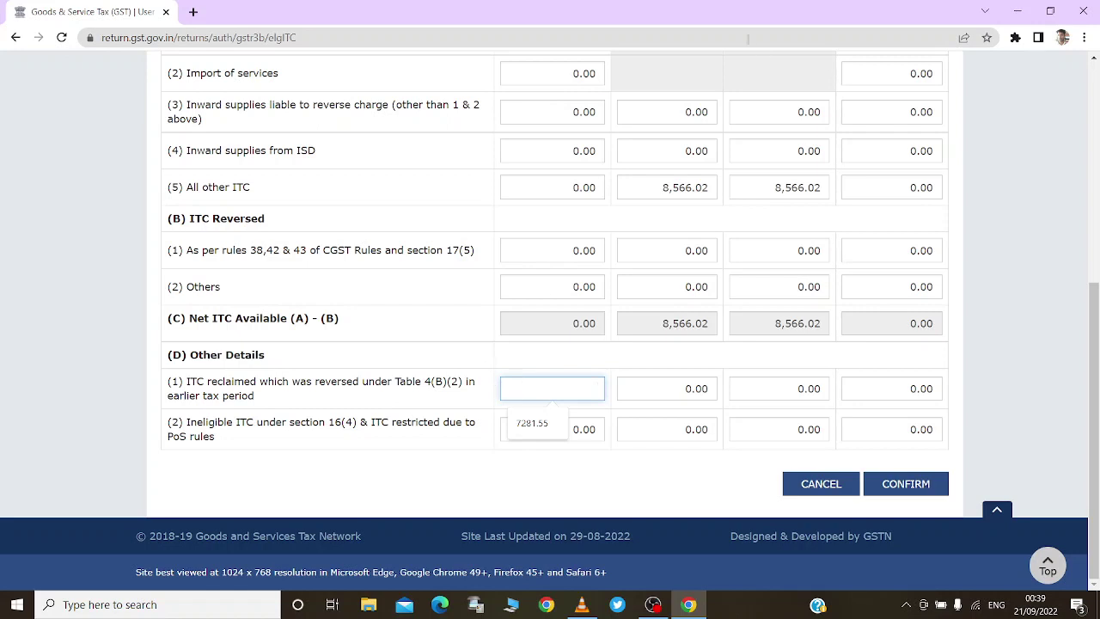
Step: Review the central tax amount under All other ITC against all four reversal fields in the Others row
drag(661, 187, 696, 188)
scroll(759, 203, up, 1)
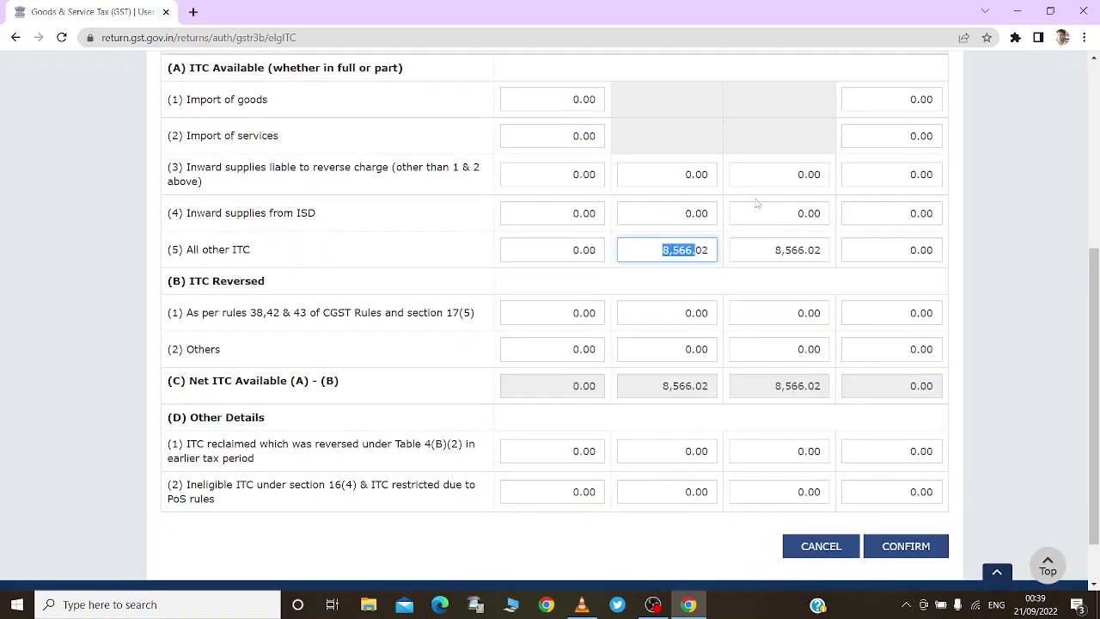
scroll(635, 253, down, 1)
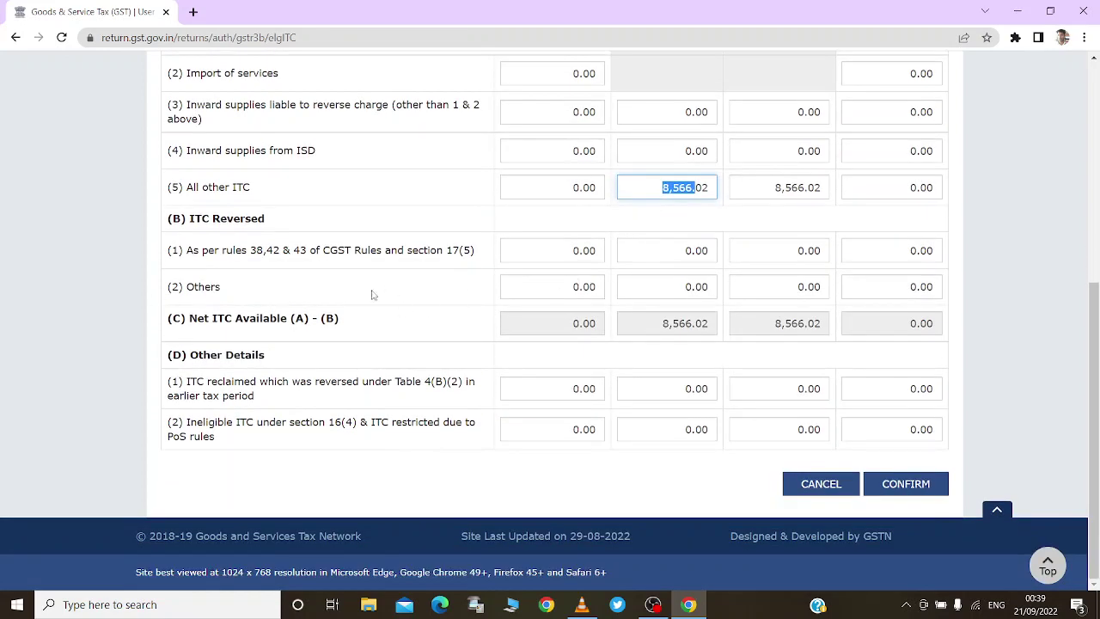
click(676, 287)
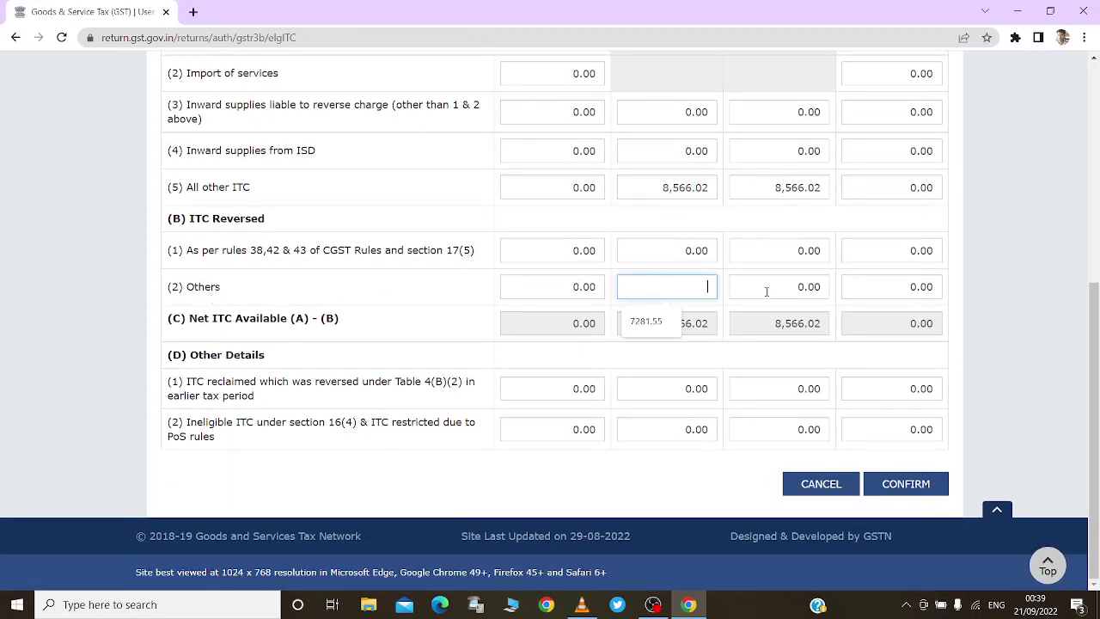
click(829, 286)
click(878, 286)
click(584, 287)
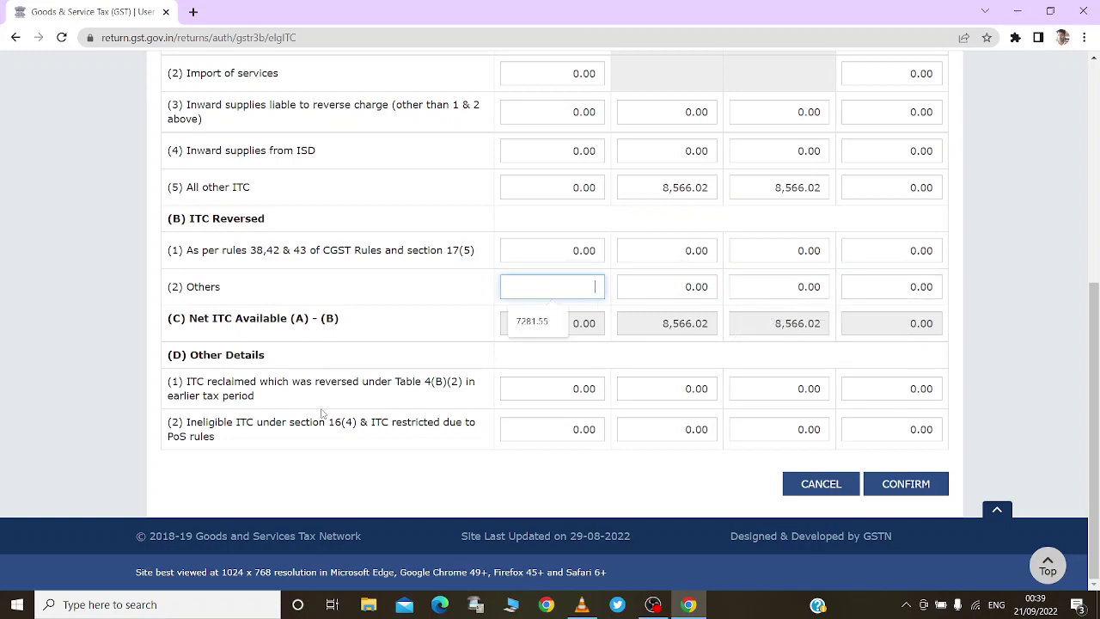
Step: Check the integrated, central, state and cess fields for reclaimed ITC in Other Details row (1)
click(584, 389)
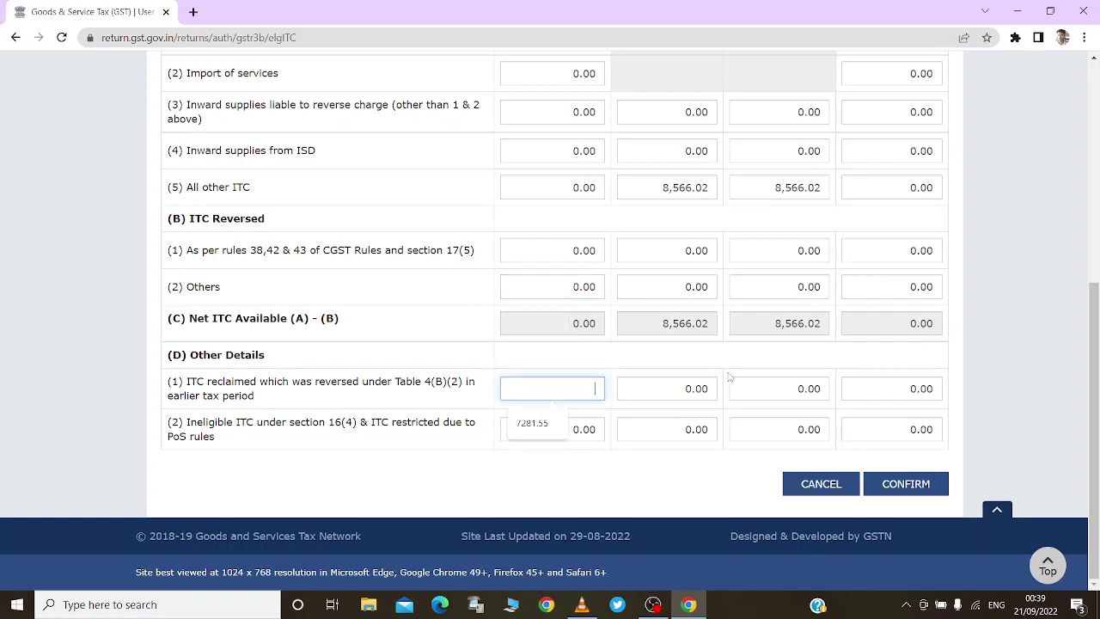
click(696, 384)
click(778, 388)
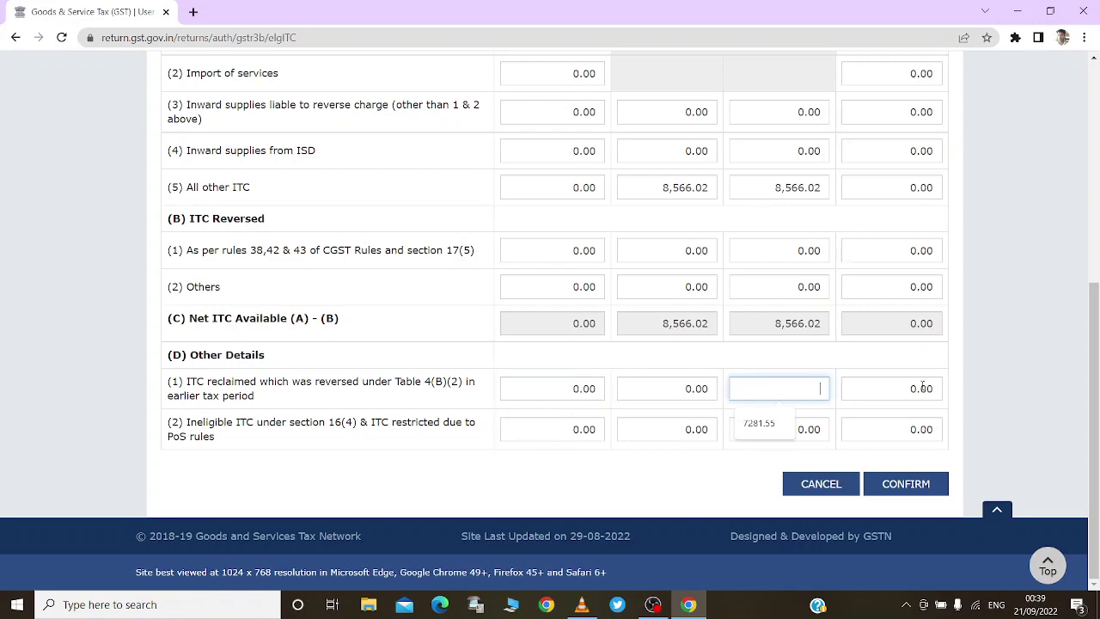
click(888, 382)
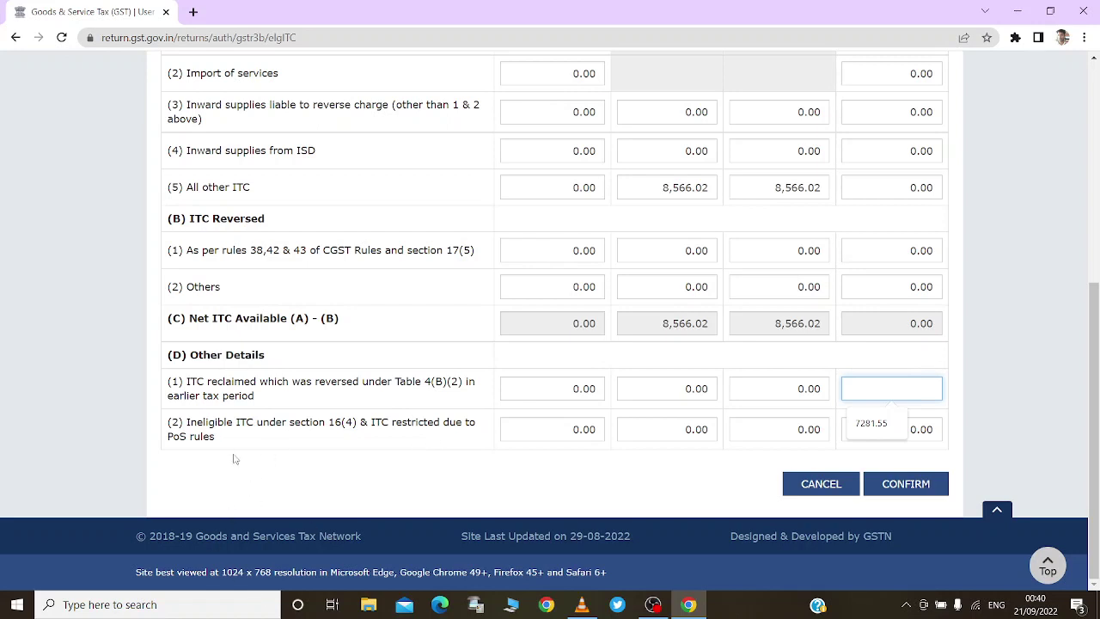
Step: Read Other Details row (2) on ineligible ITC under section 16(4) and PoS rules, and review the whole Eligible ITC table
drag(169, 435, 232, 442)
scroll(232, 443, up, 1)
click(277, 500)
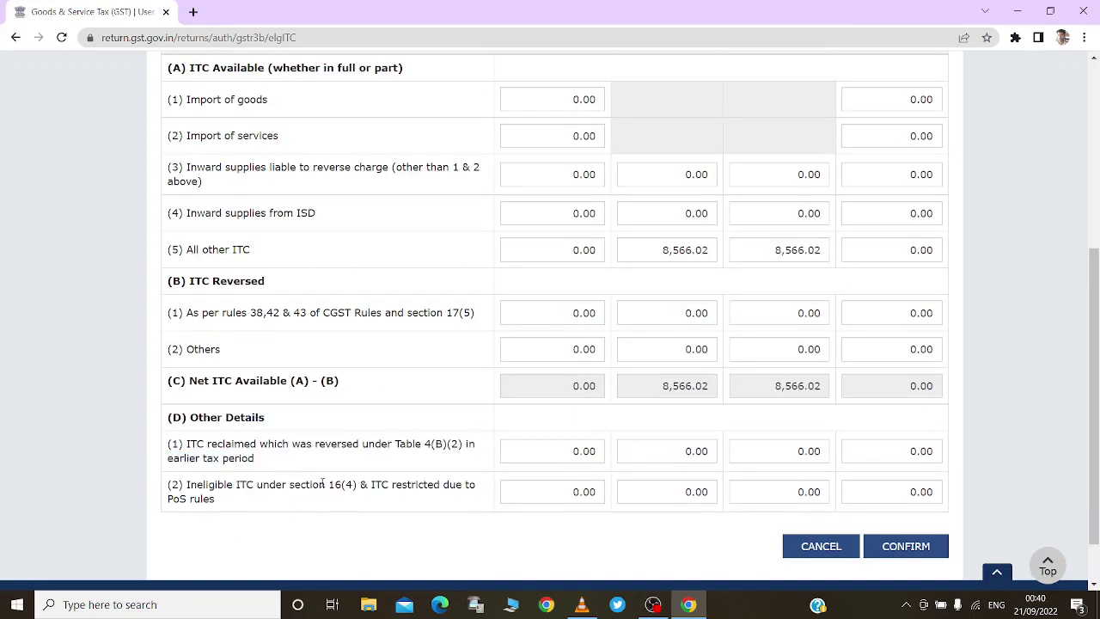
scroll(309, 479, down, 1)
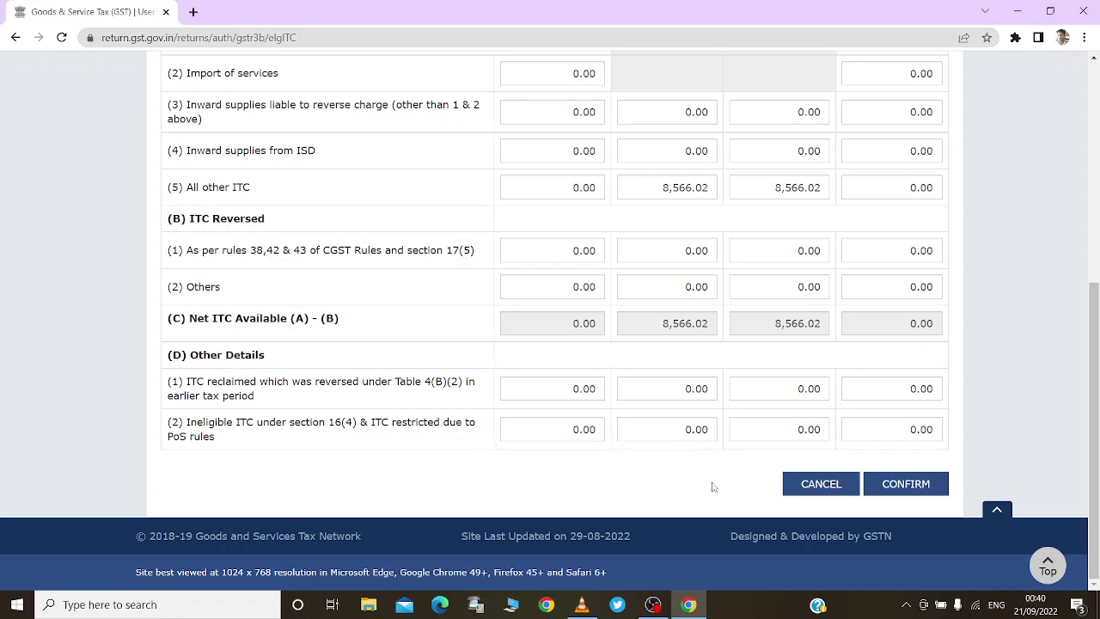
scroll(567, 365, up, 3)
scroll(564, 358, down, 1)
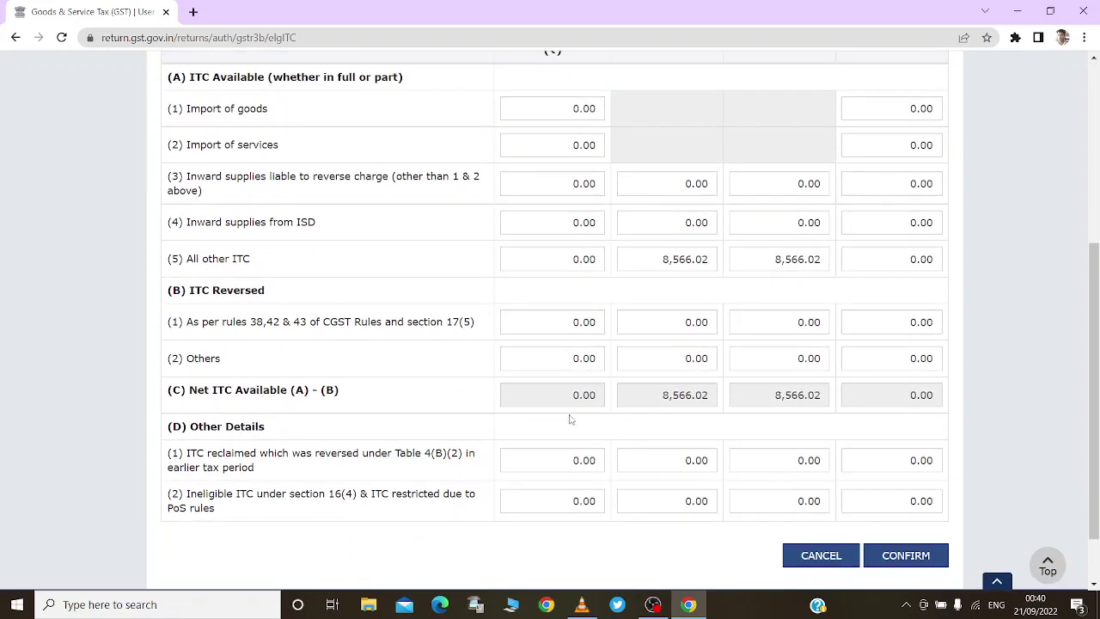
Step: Leave the Eligible ITC section without confirming it and open section 5, Exempt, nil and Non GST inward supplies
click(808, 559)
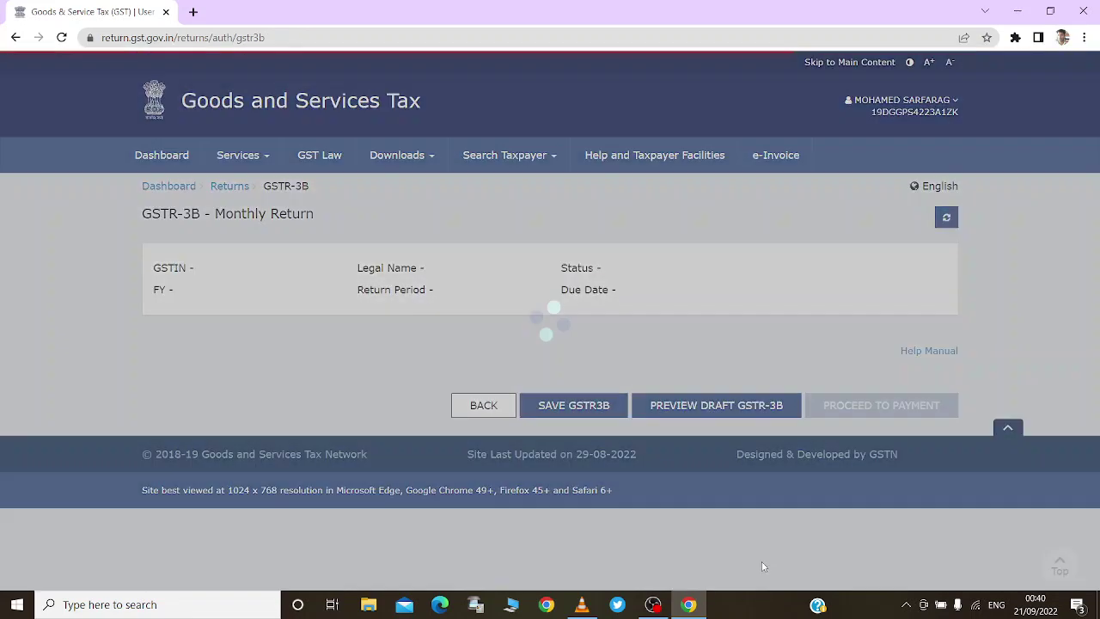
scroll(515, 440, down, 4)
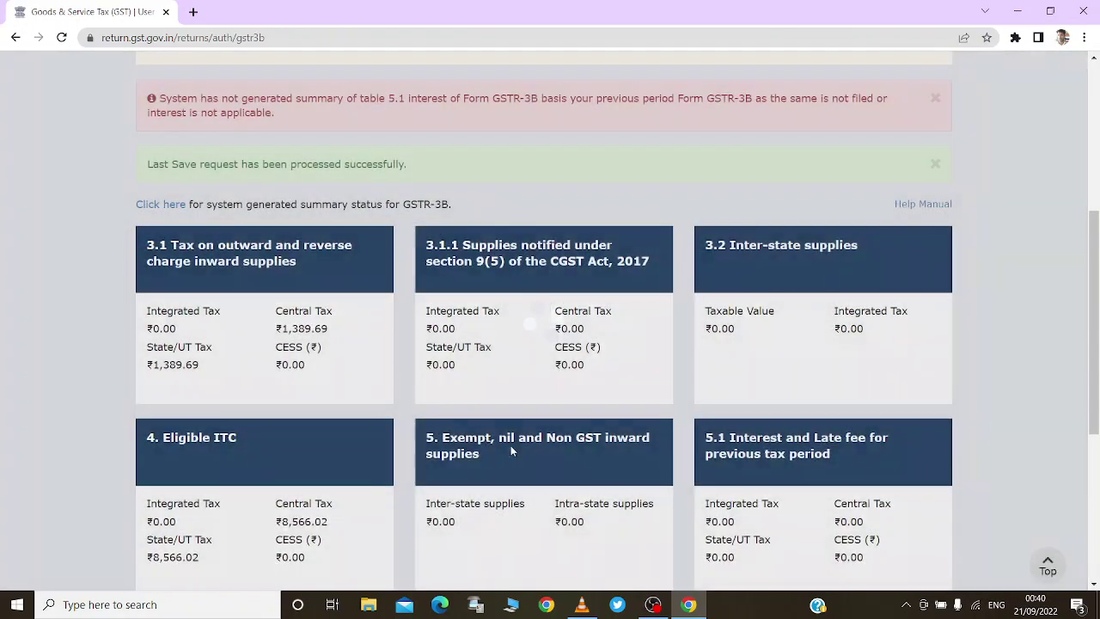
scroll(511, 451, down, 2)
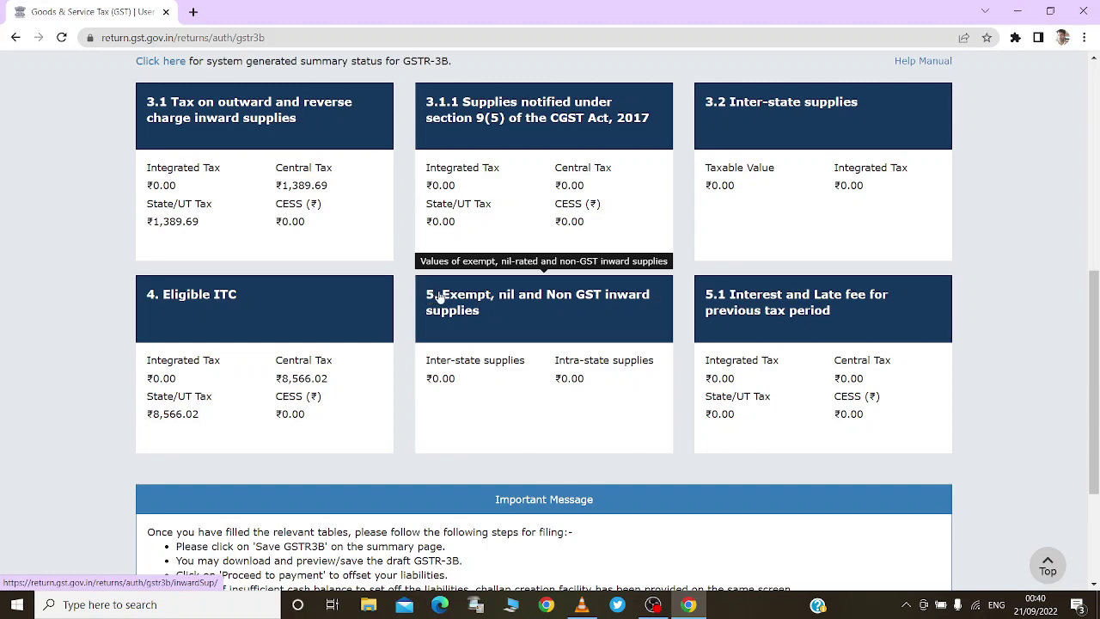
click(529, 306)
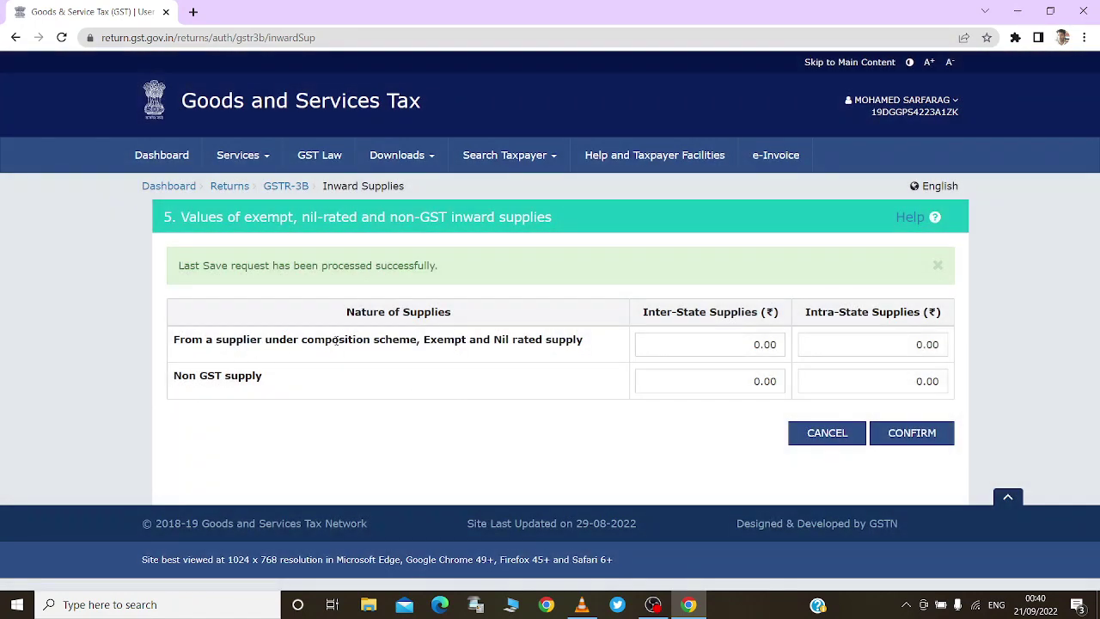
Step: Examine the composition scheme, exempt and nil rated row and the Non GST supply row, checking their inter-state and intra-state fields
drag(303, 340, 467, 341)
click(510, 344)
click(744, 345)
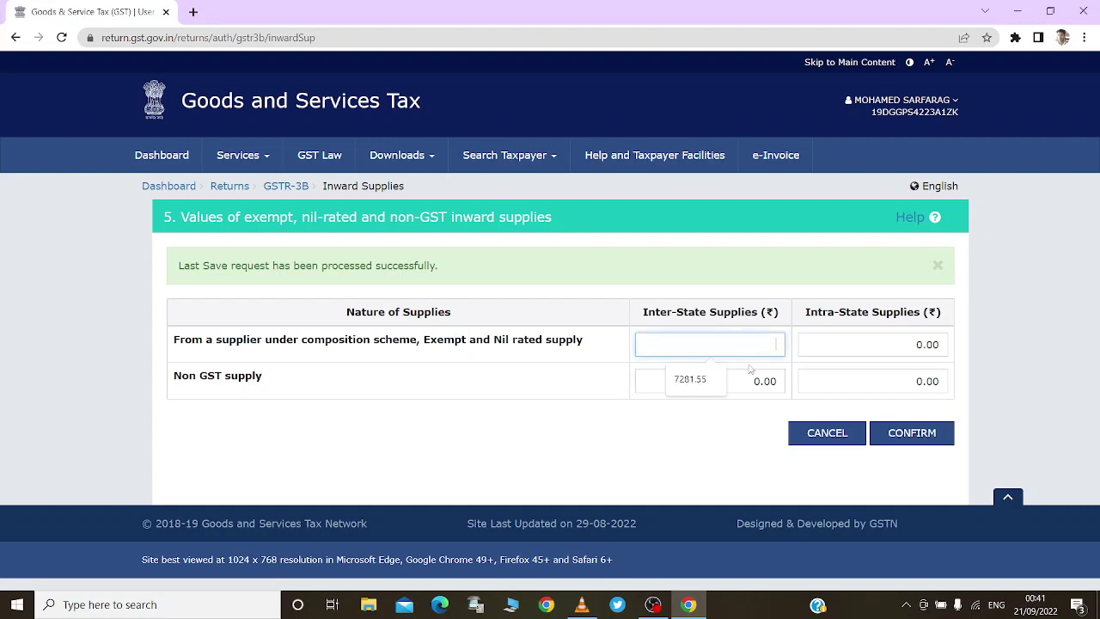
click(871, 343)
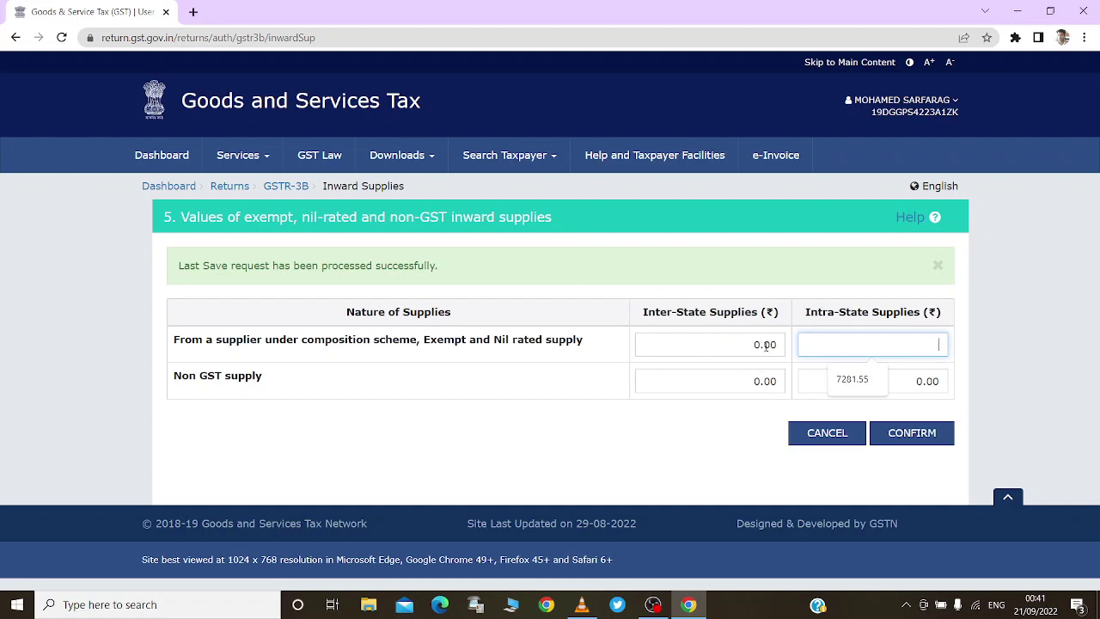
click(727, 381)
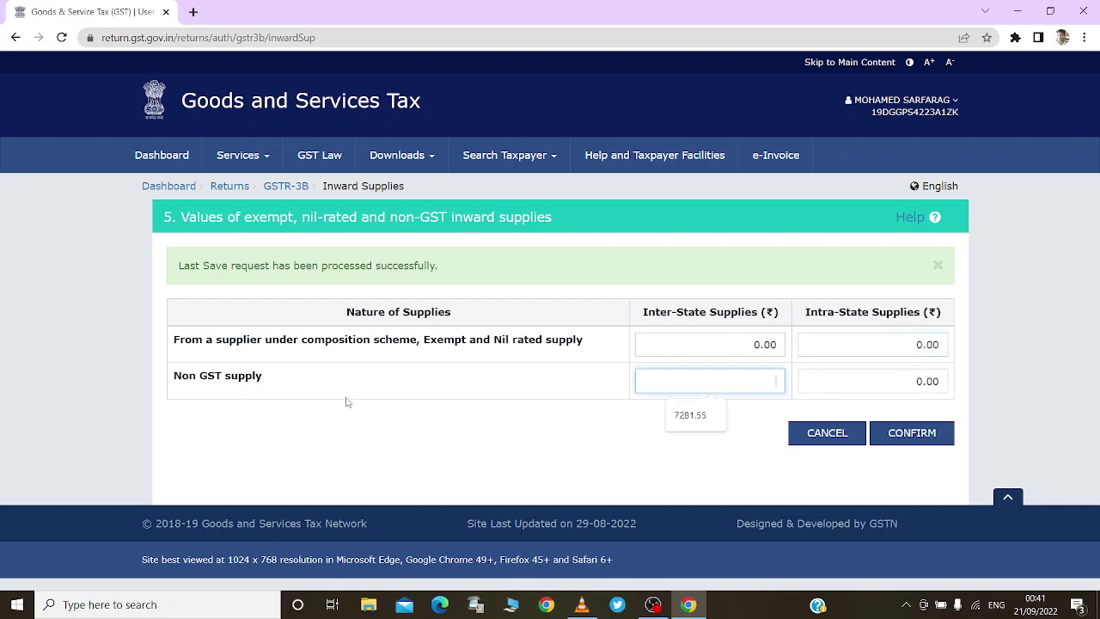
click(847, 383)
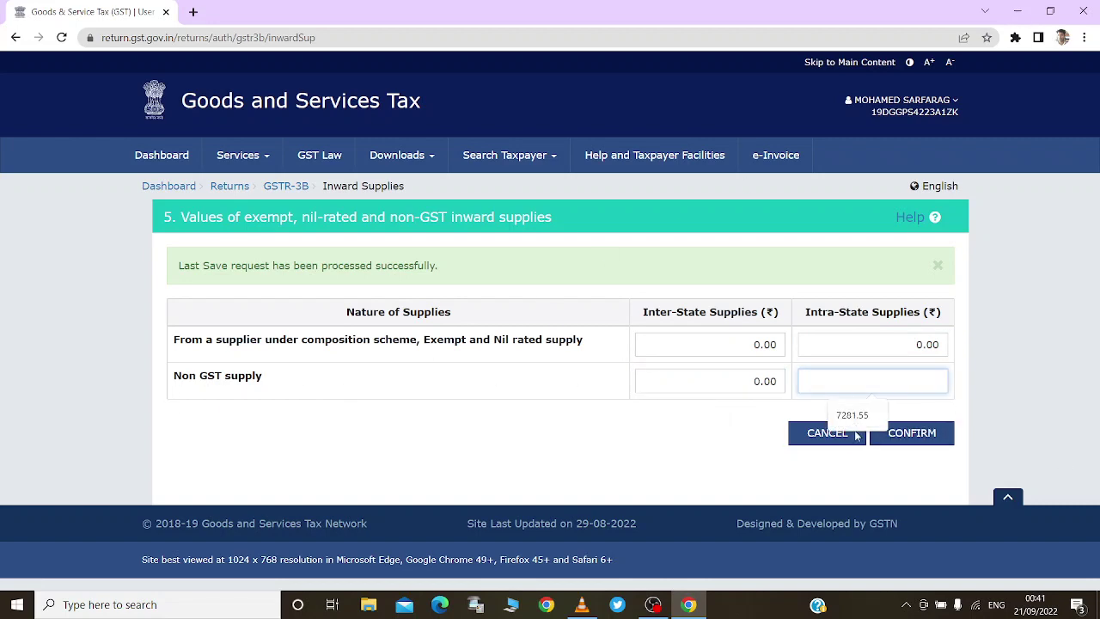
Step: Leave the exempt, nil-rated and non-GST inward supplies section without confirming it and open section 5.1, Interest and Late fee for previous tax period
click(845, 436)
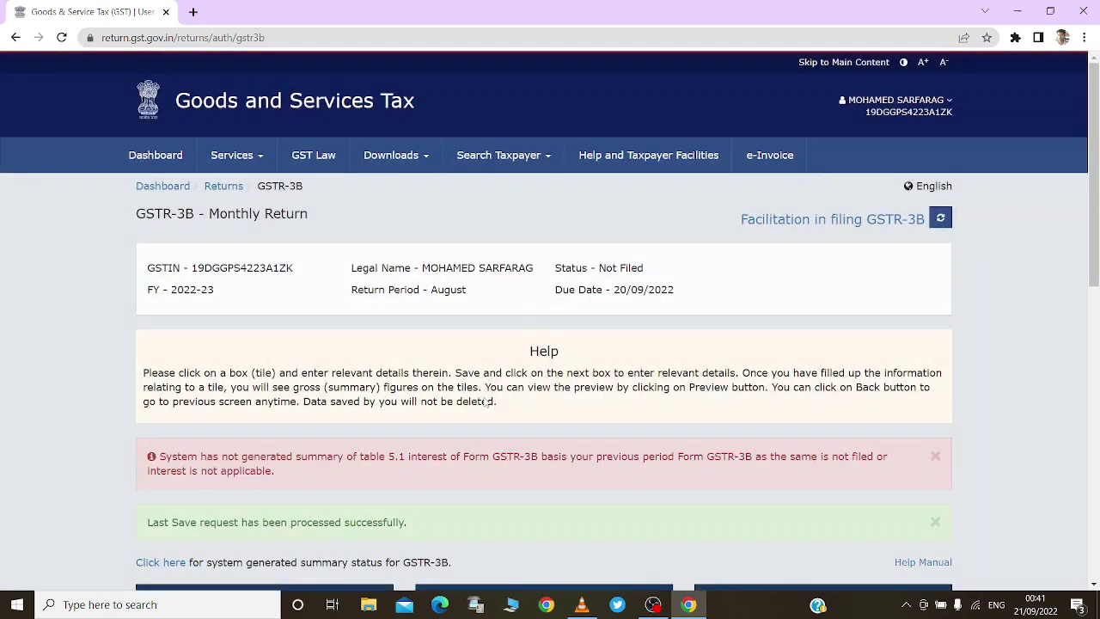
scroll(486, 402, down, 1)
scroll(484, 404, down, 5)
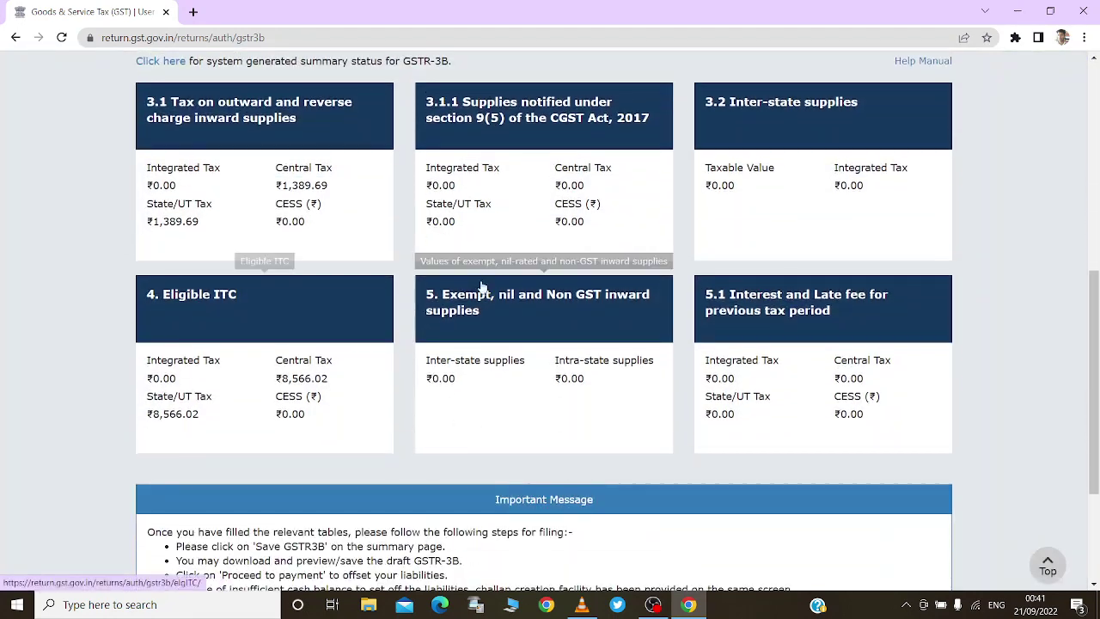
click(807, 327)
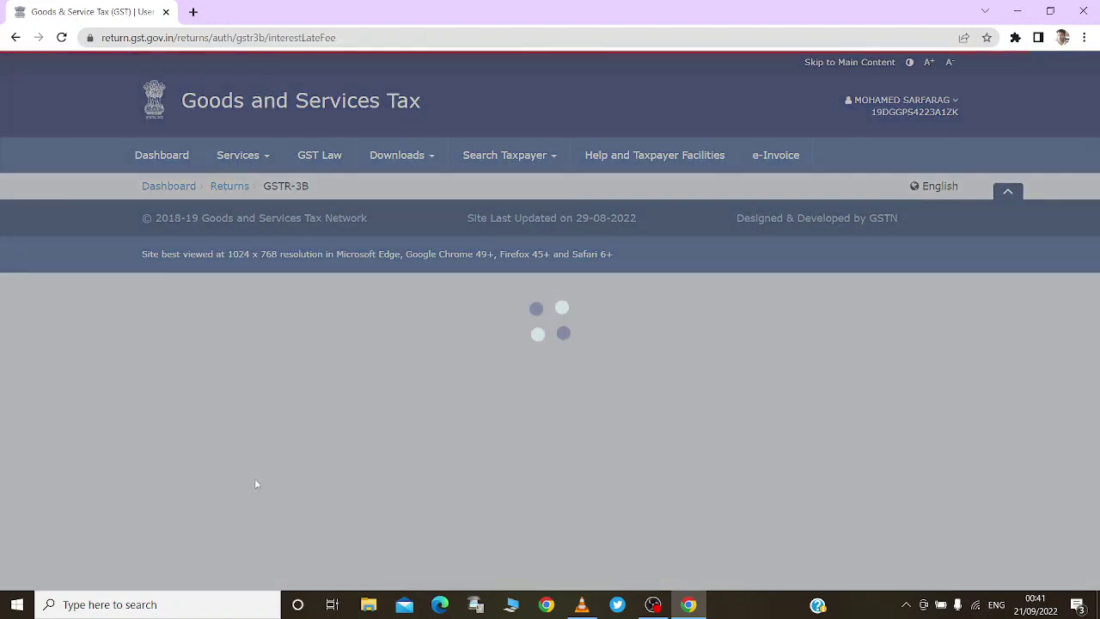
Step: Examine the Late Fees and Interest rows in the interest and late fee table of section 5.1
scroll(455, 423, down, 1)
scroll(455, 423, down, 2)
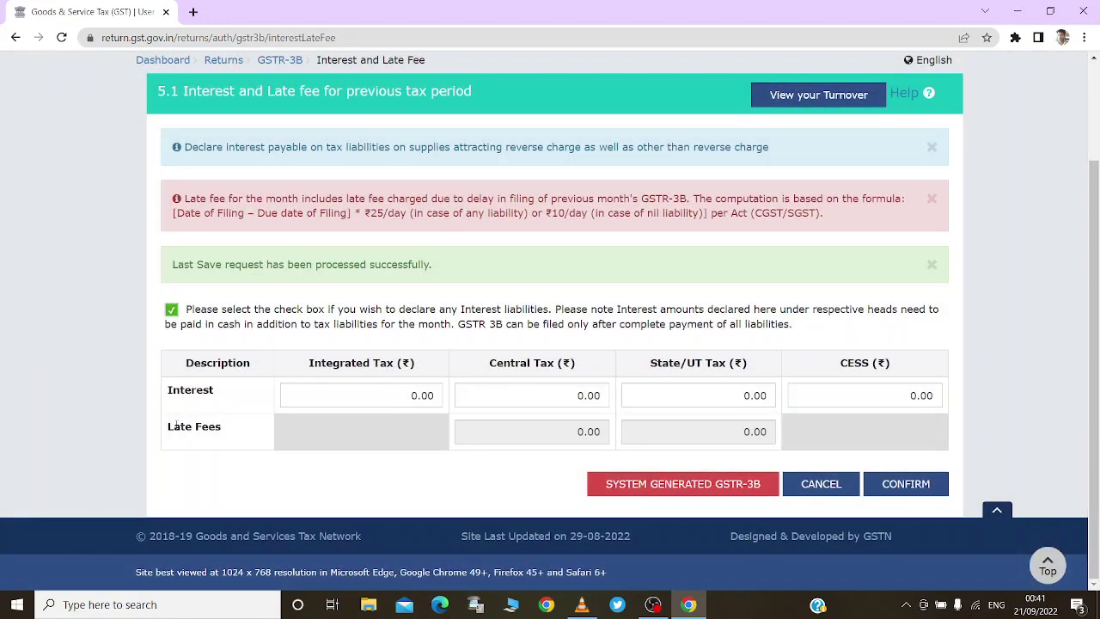
drag(169, 430, 222, 427)
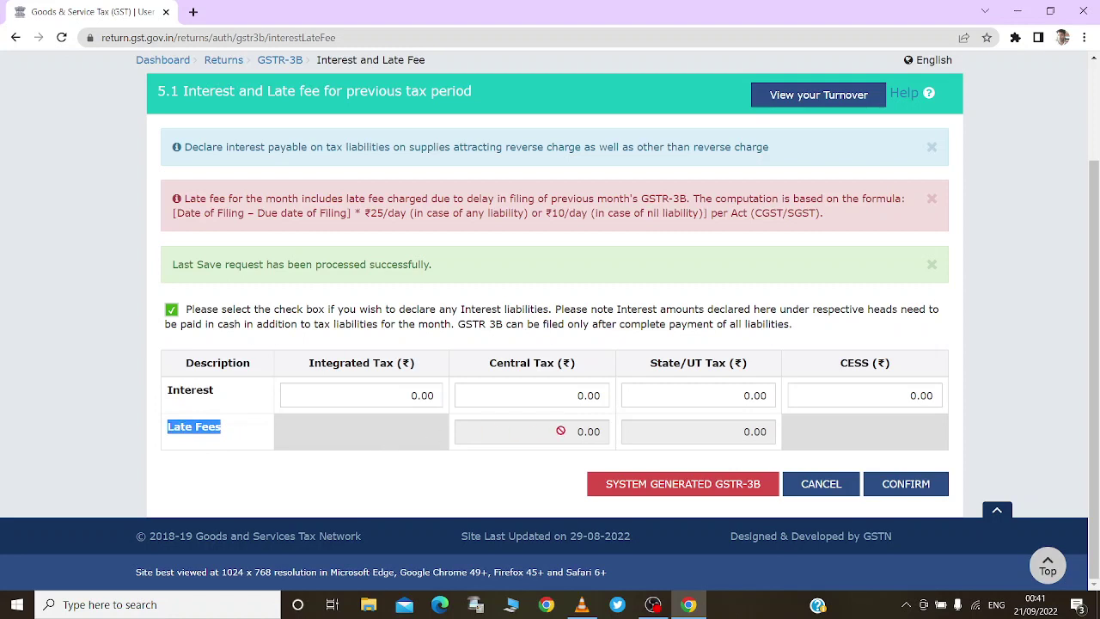
drag(167, 390, 399, 396)
Step: Check the integrated, central and state/UT tax fields in the Interest row without entering any amounts
click(426, 394)
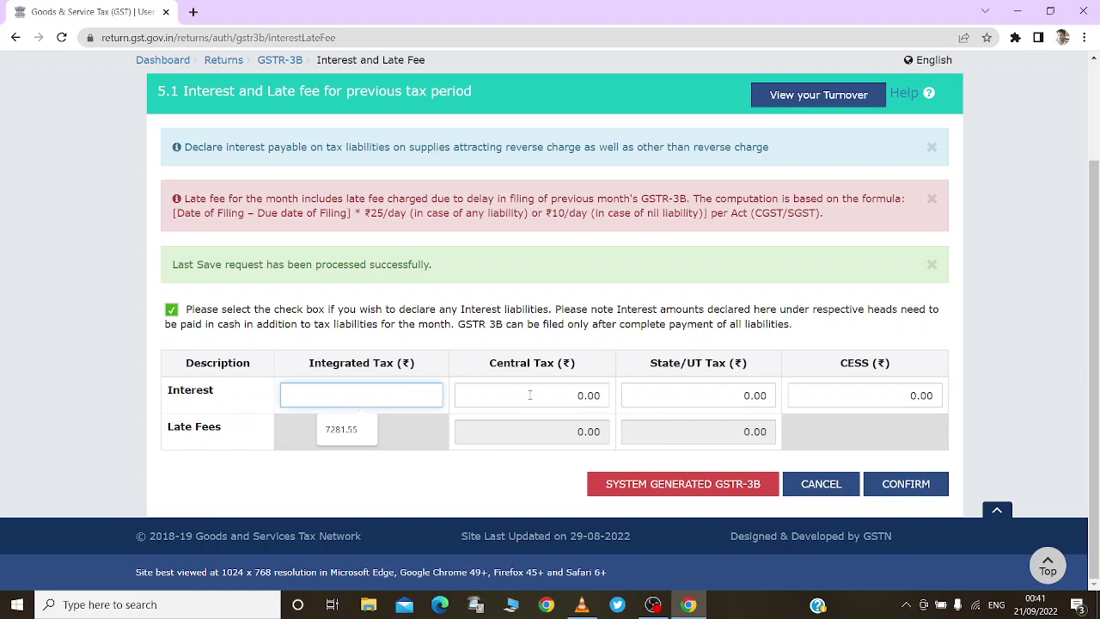
click(570, 395)
click(737, 393)
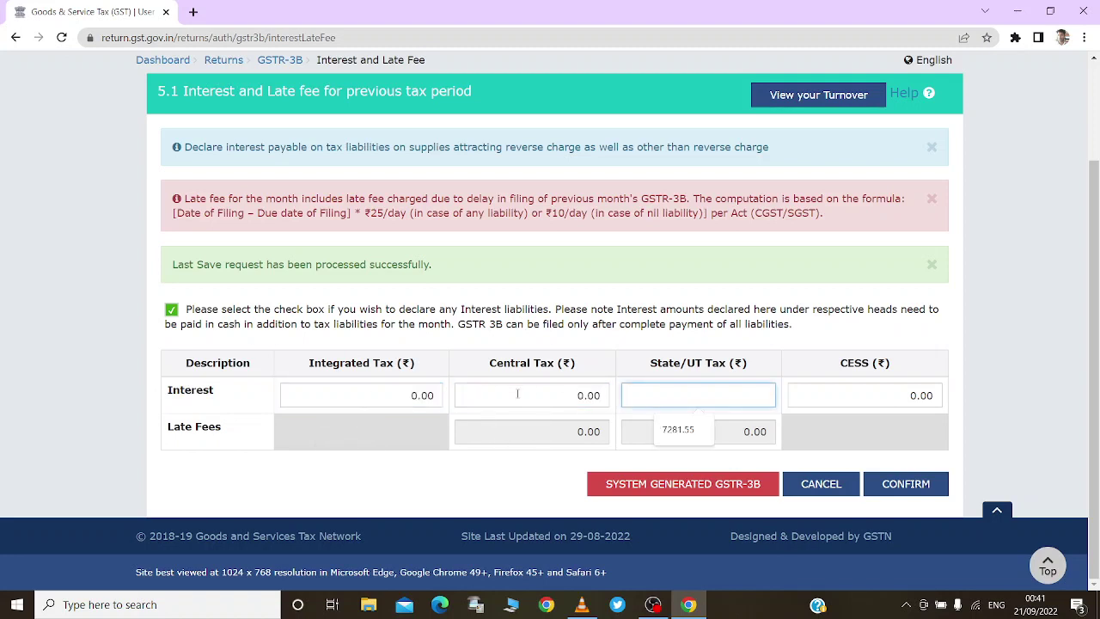
click(517, 394)
click(436, 395)
click(572, 393)
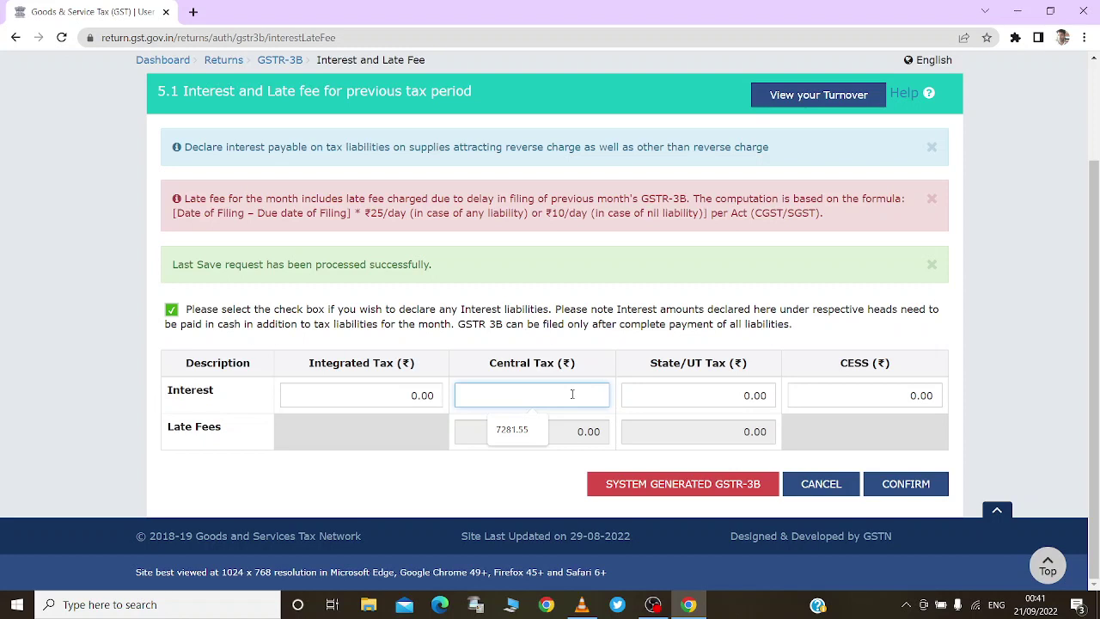
click(768, 394)
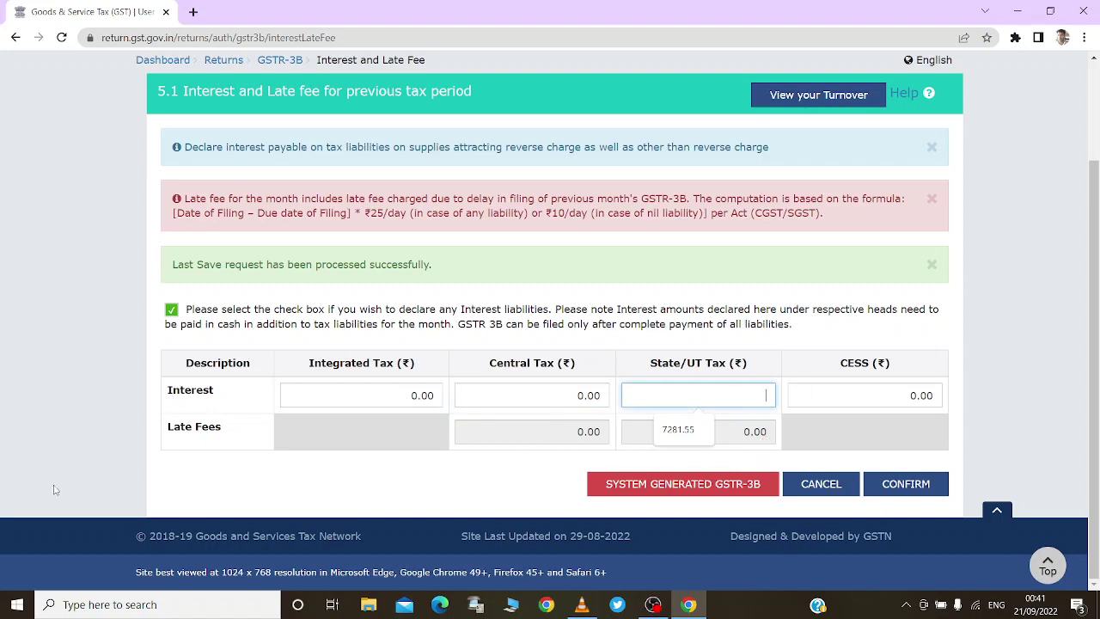
Step: Leave section 5.1 without confirming it and review the GSTR-3B summary tiles and the filing steps in the Important Message
click(822, 483)
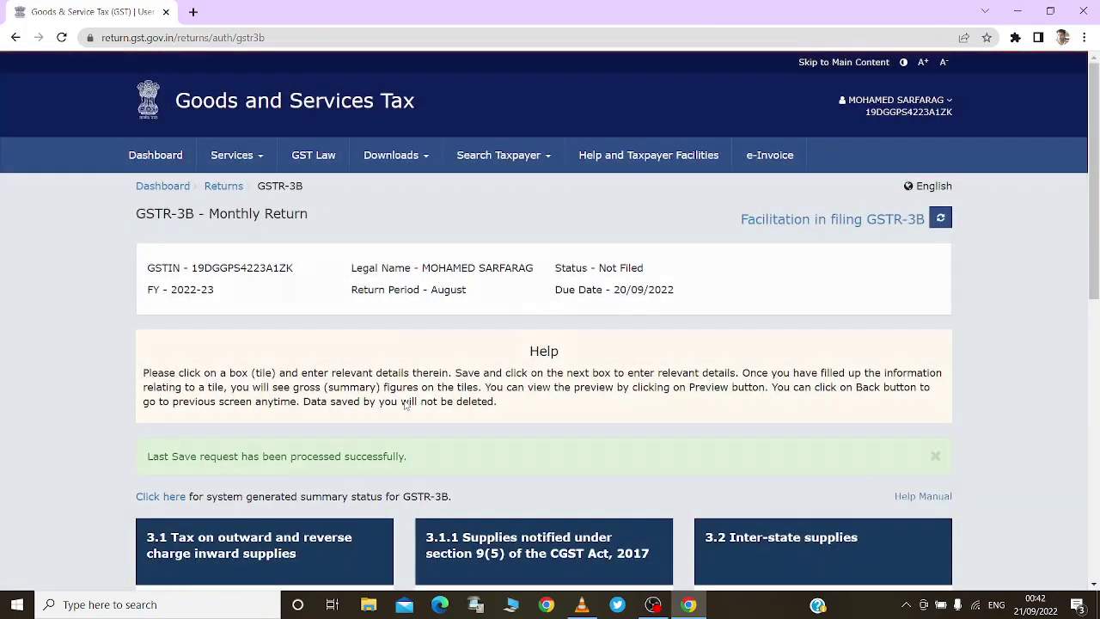
scroll(405, 412, down, 4)
scroll(404, 400, down, 3)
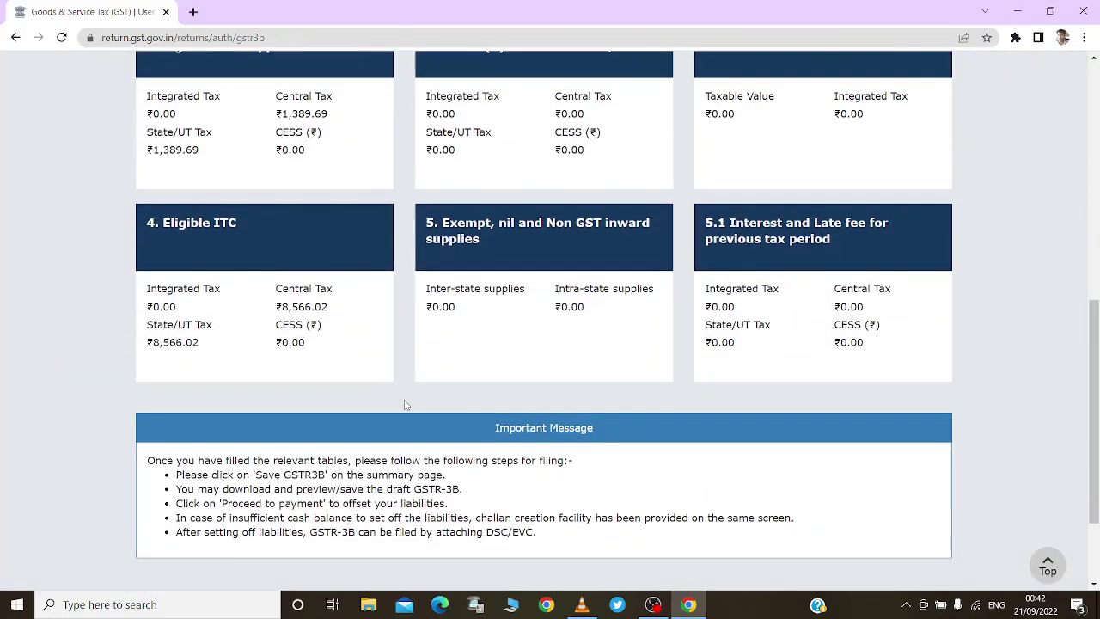
scroll(404, 399, up, 2)
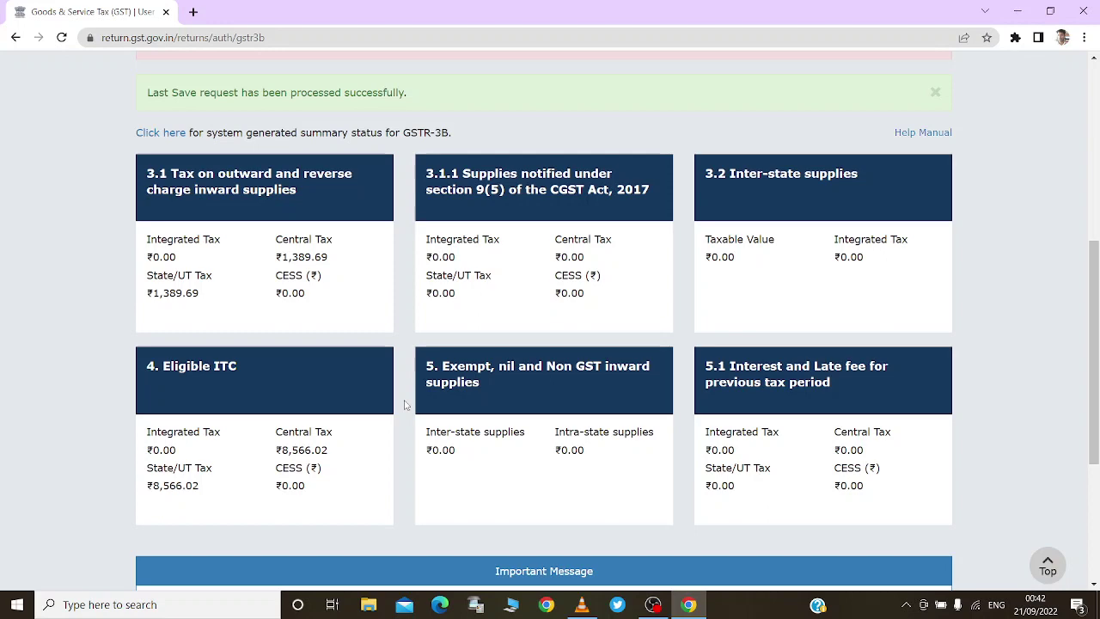
scroll(356, 331, down, 2)
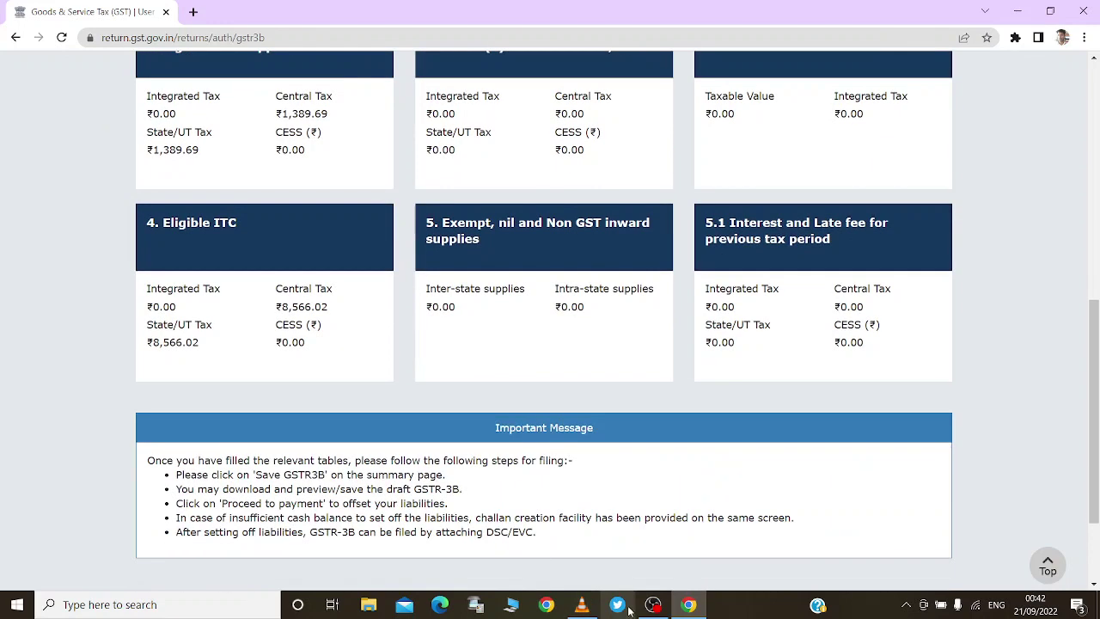